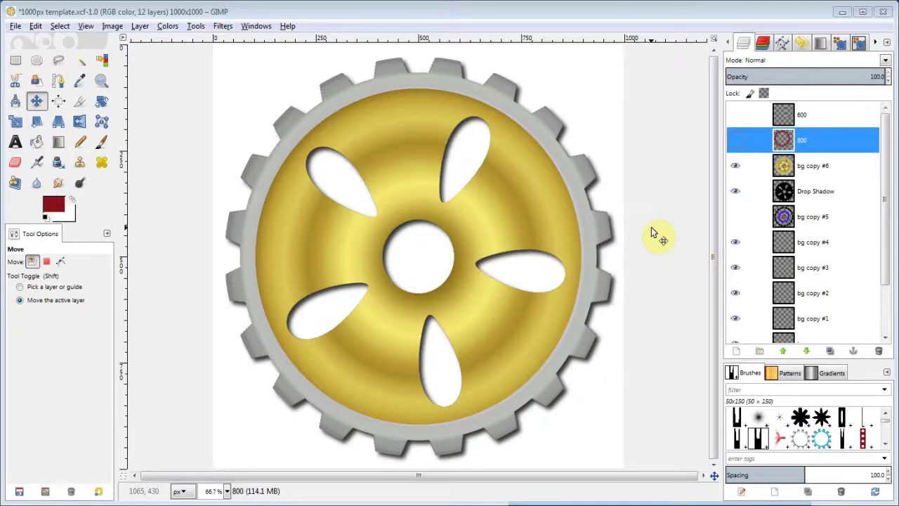
Toggle layer visibility so bg copy #6, Drop Shadow and bg copy #5 are all hidden.
click(730, 217)
click(734, 191)
click(735, 166)
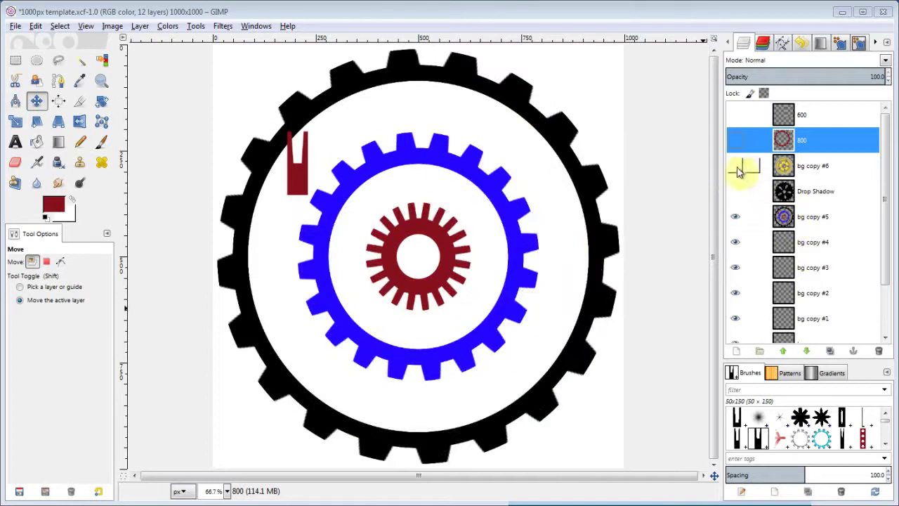
click(733, 216)
On bg copy #4, paint a straight dark-red row of teeth edge to edge with the 50x150 brush.
click(808, 243)
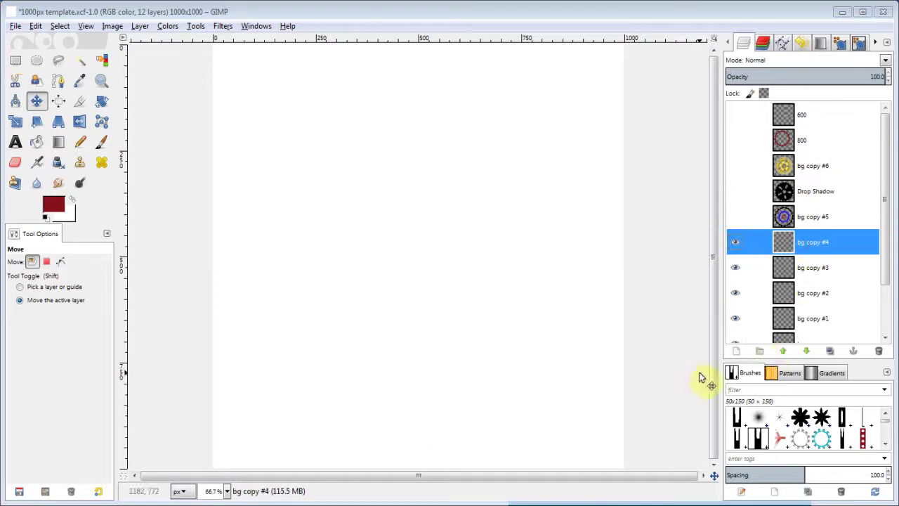
click(734, 437)
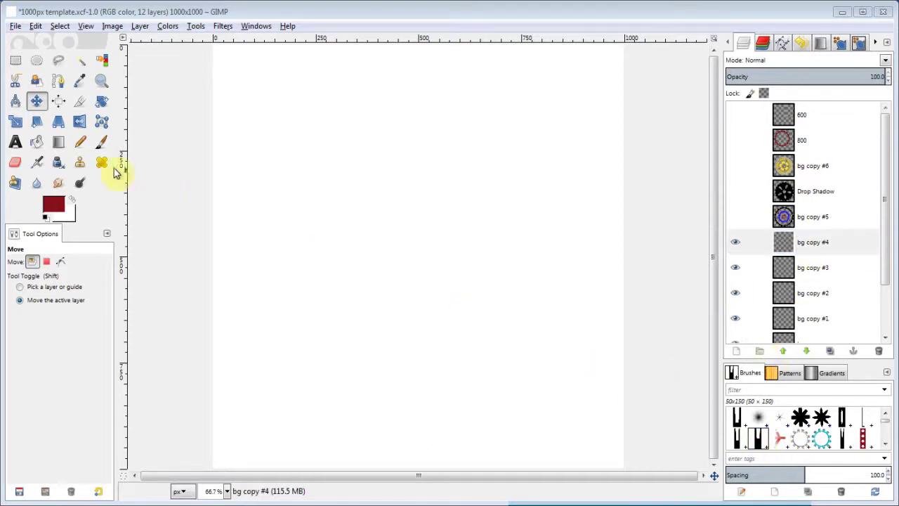
click(100, 142)
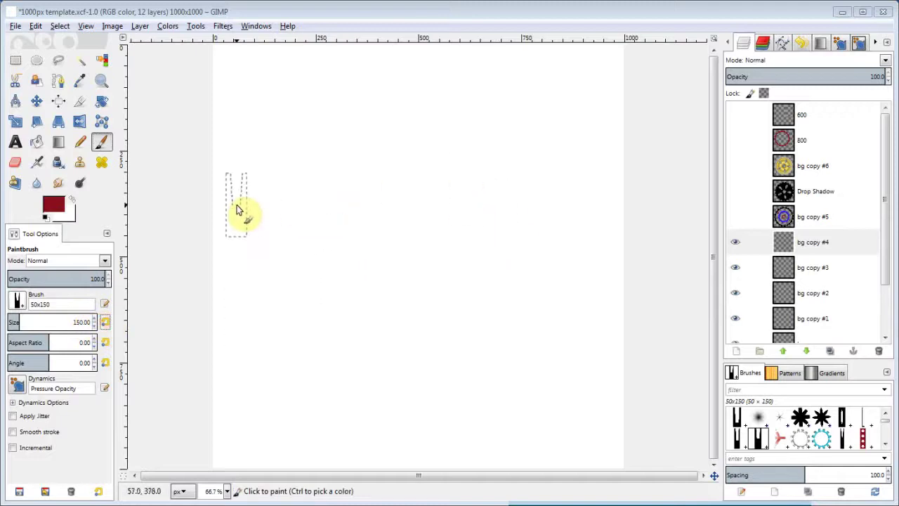
key(minus)
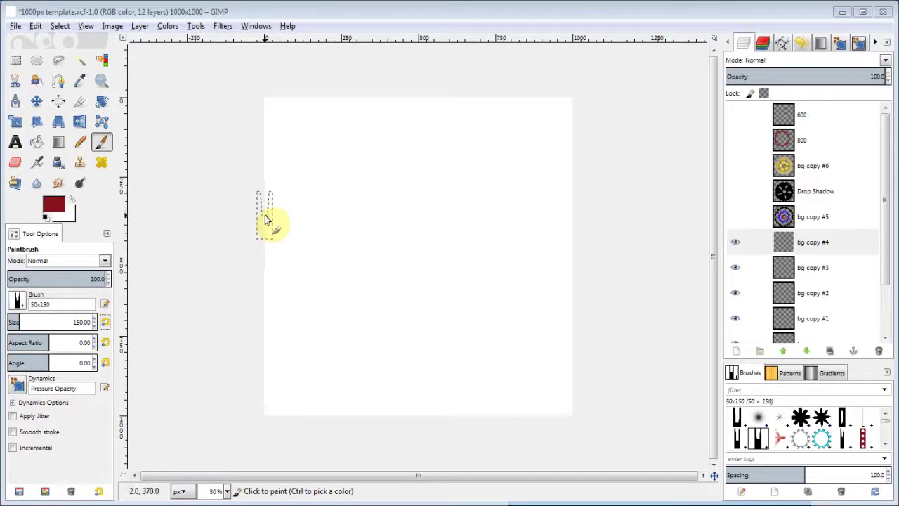
click(266, 204)
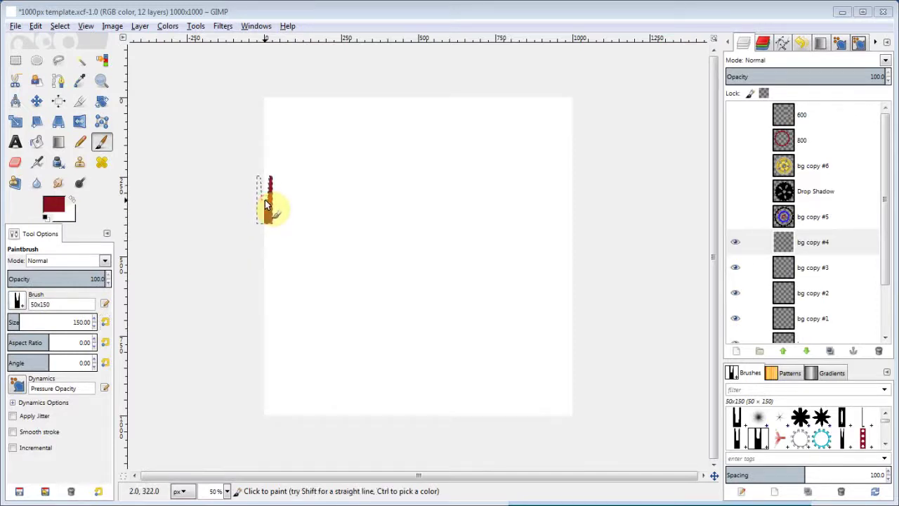
shift+click(652, 196)
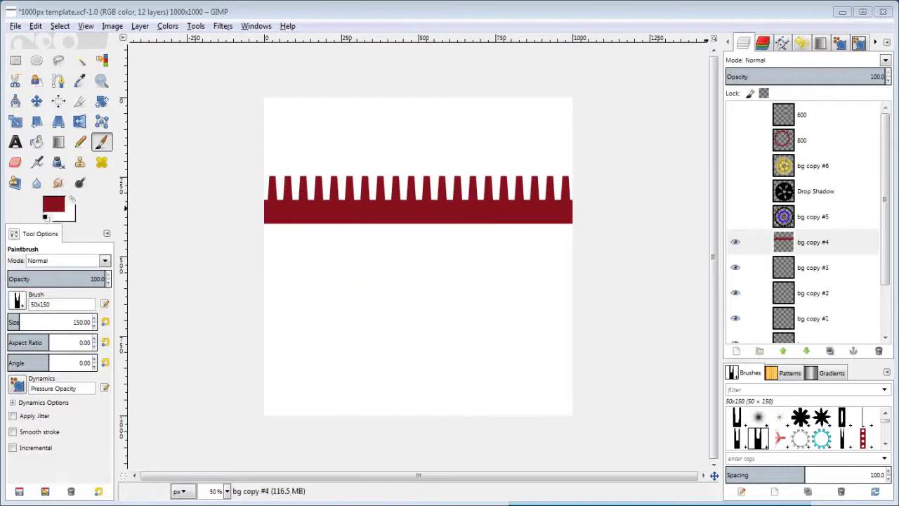
Stamp a straight red strip of four rows of white holes below the teeth using the gs brush.
click(864, 440)
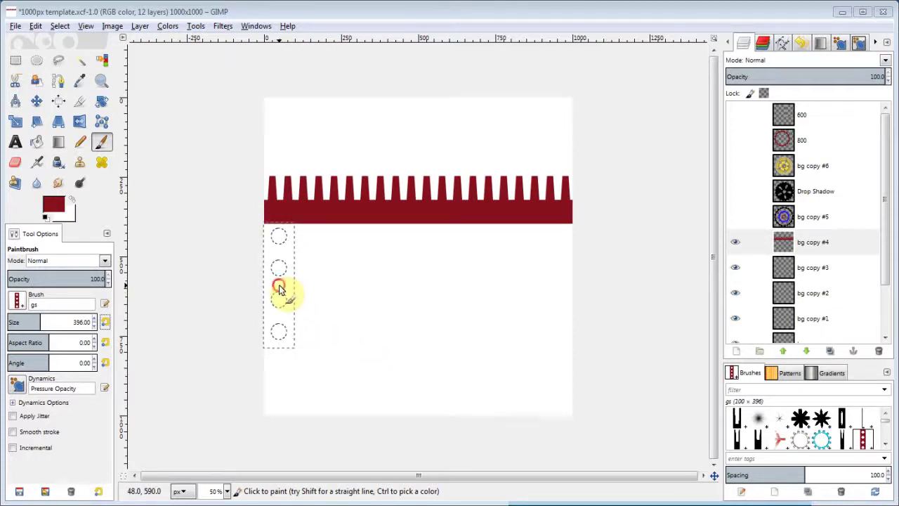
click(279, 286)
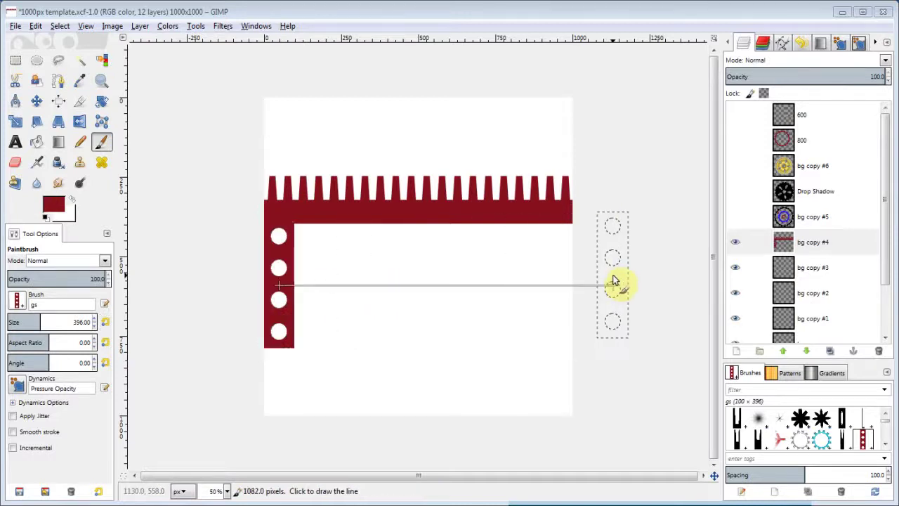
shift+click(613, 280)
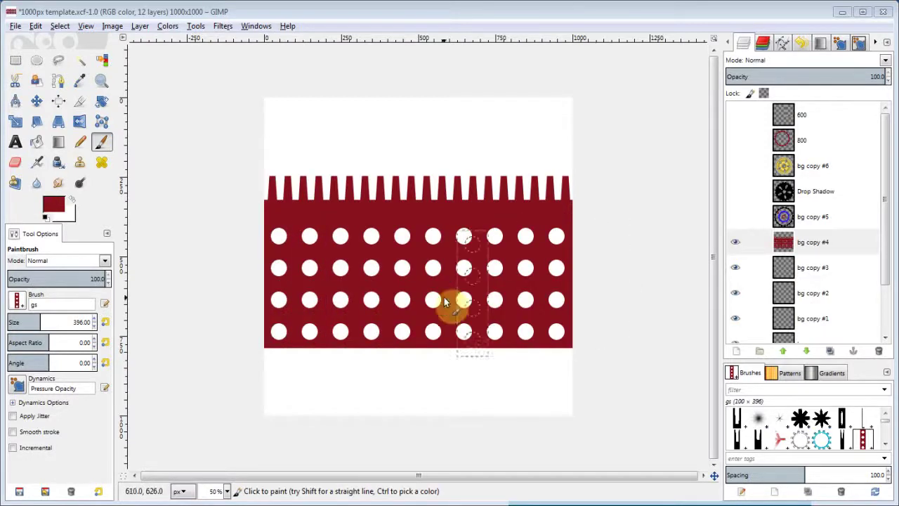
Apply Polar Coordinates (To polar, 100% depth) to wrap bg copy #4 into a red gear.
click(222, 28)
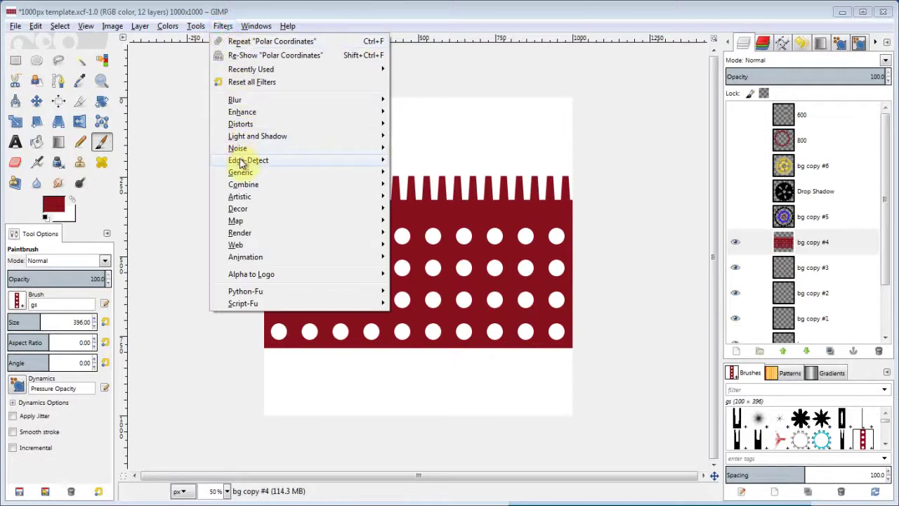
mouse_move(240, 130)
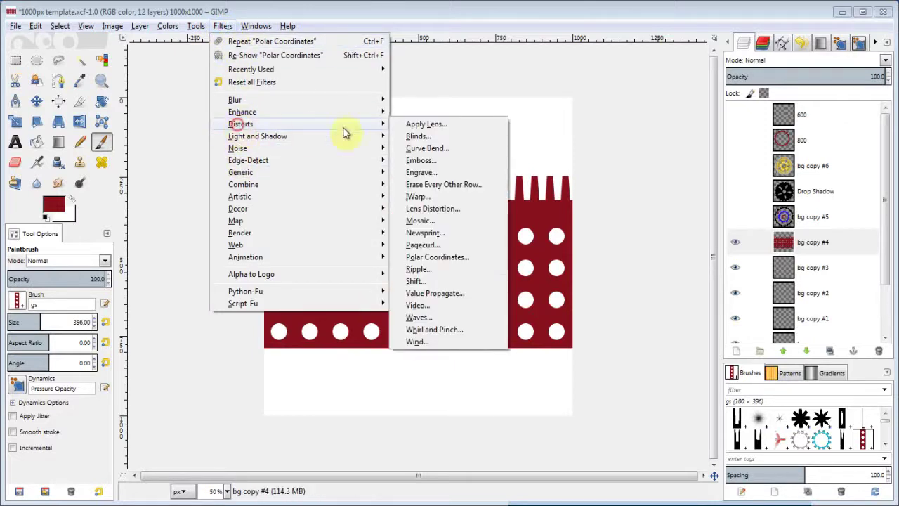
click(413, 256)
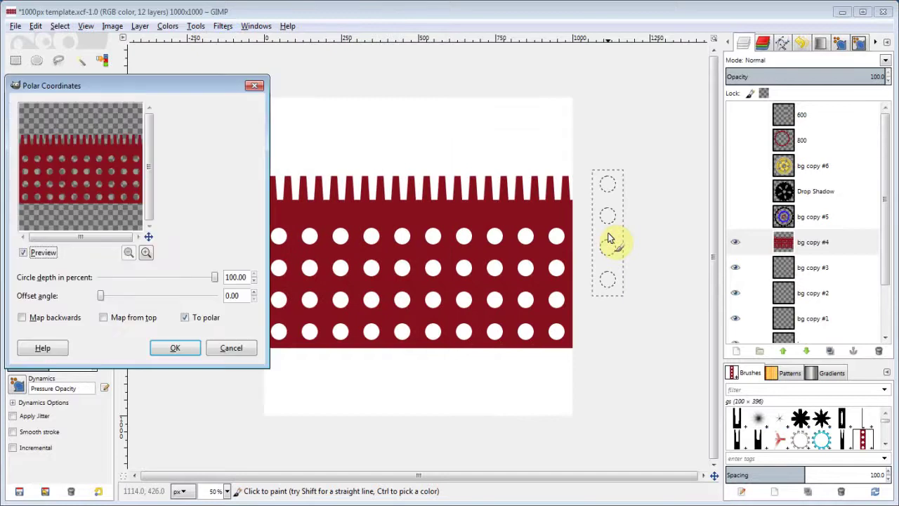
drag(177, 87, 593, 87)
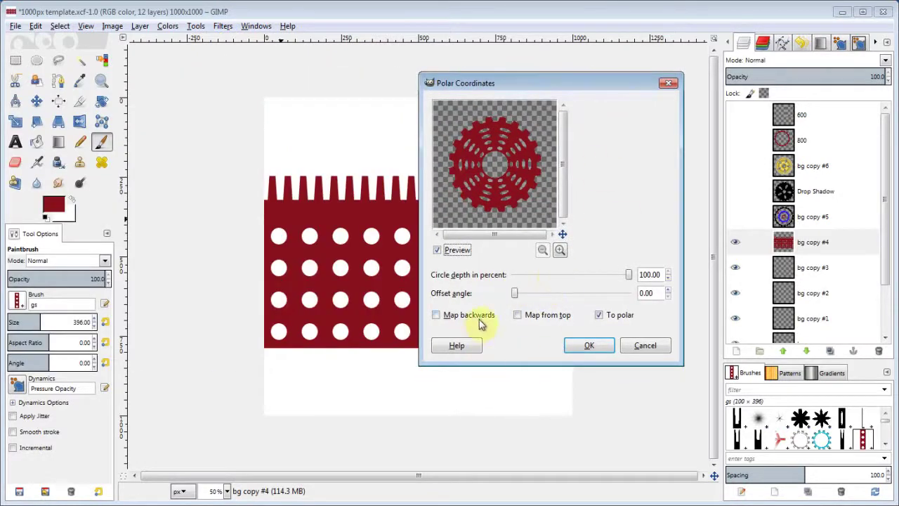
click(594, 350)
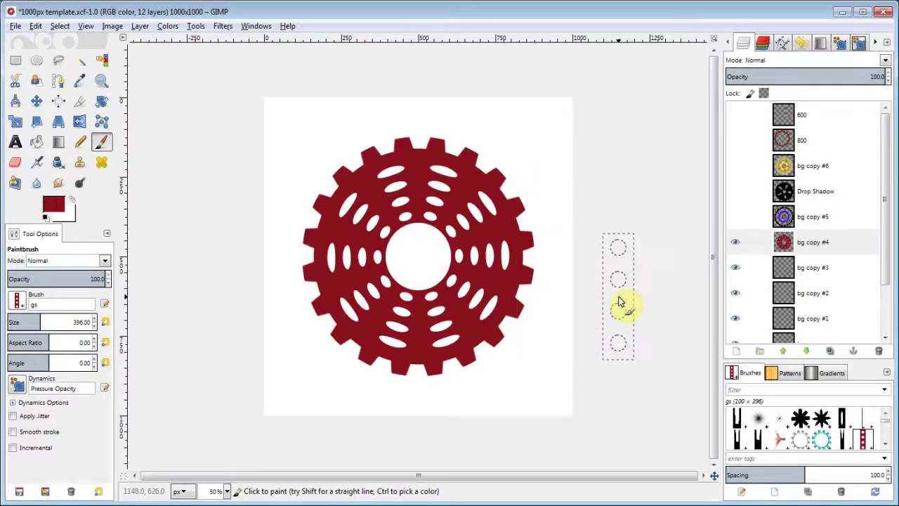
key(plus)
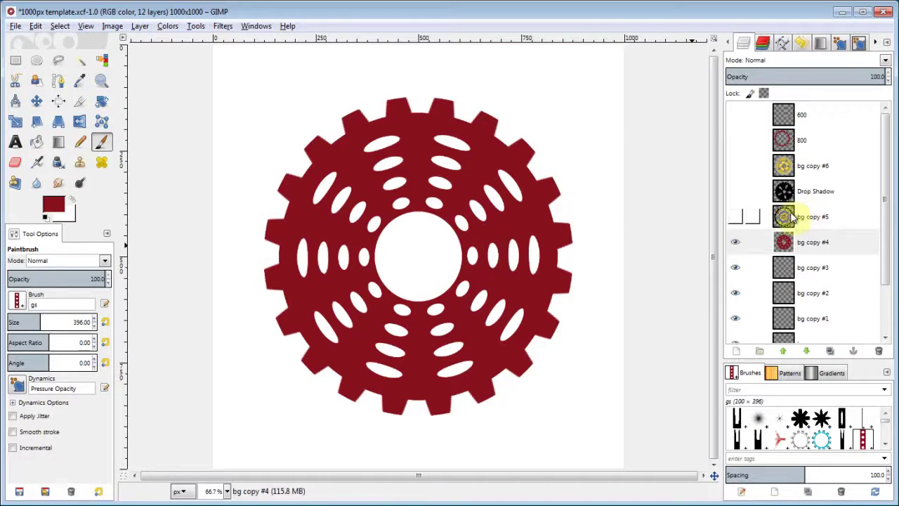
click(736, 166)
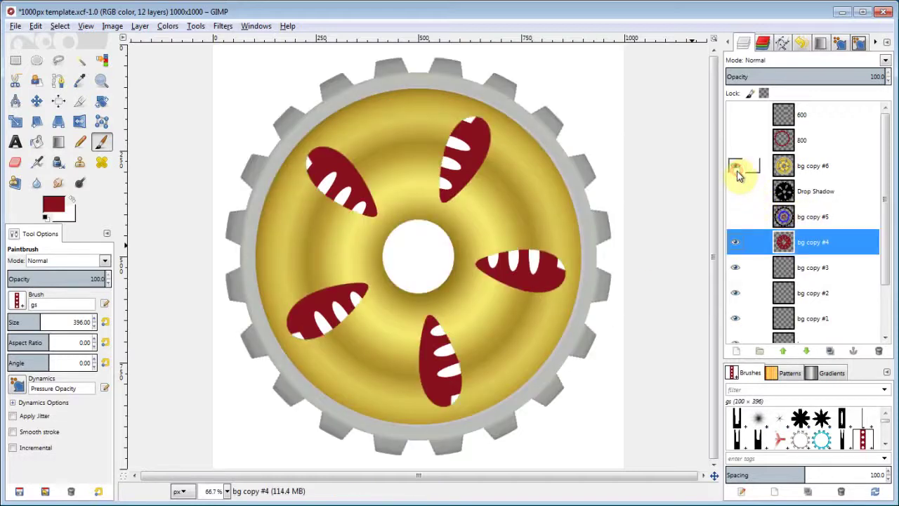
click(736, 239)
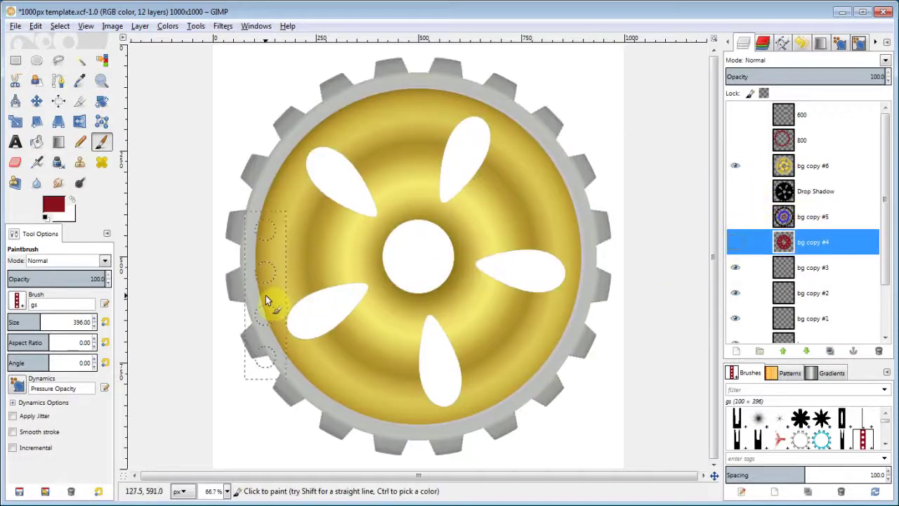
click(36, 100)
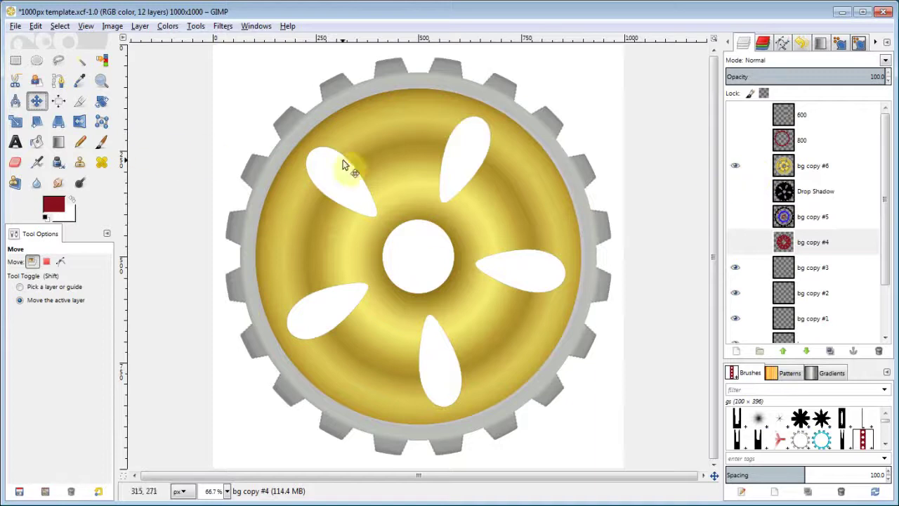
click(734, 241)
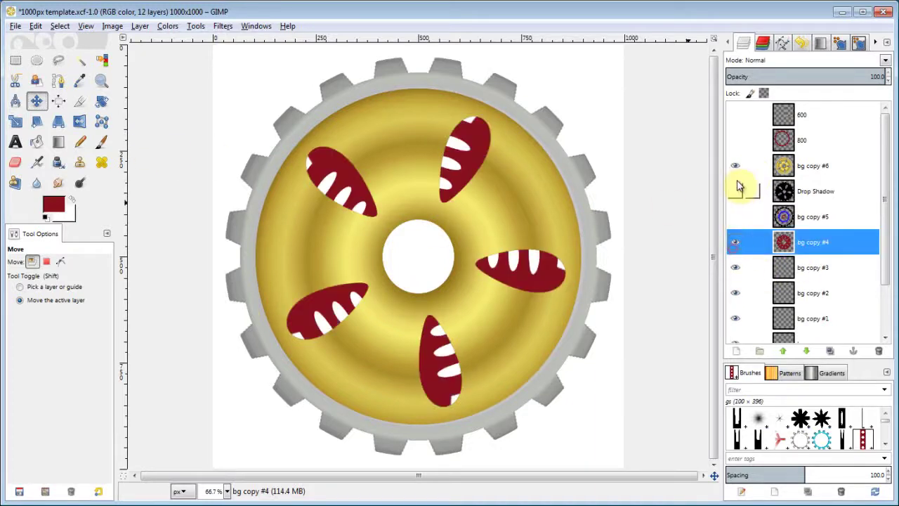
click(735, 165)
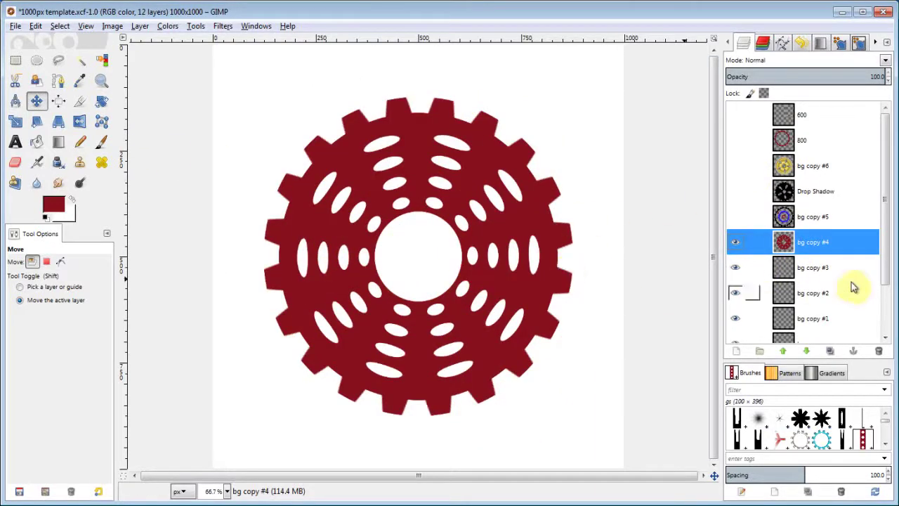
Select bg copy #3, hide bg copy #4, and set the Paintbrush to GIMP Brush at size 150.
click(805, 274)
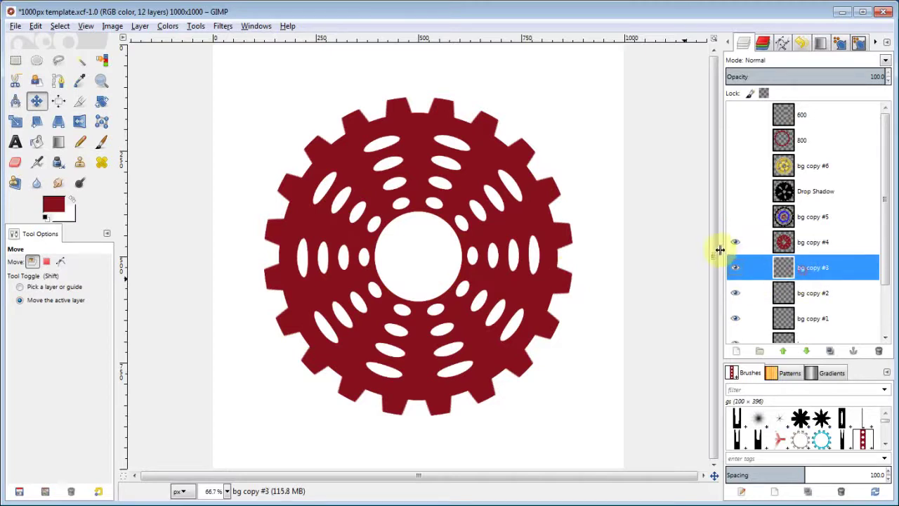
click(735, 243)
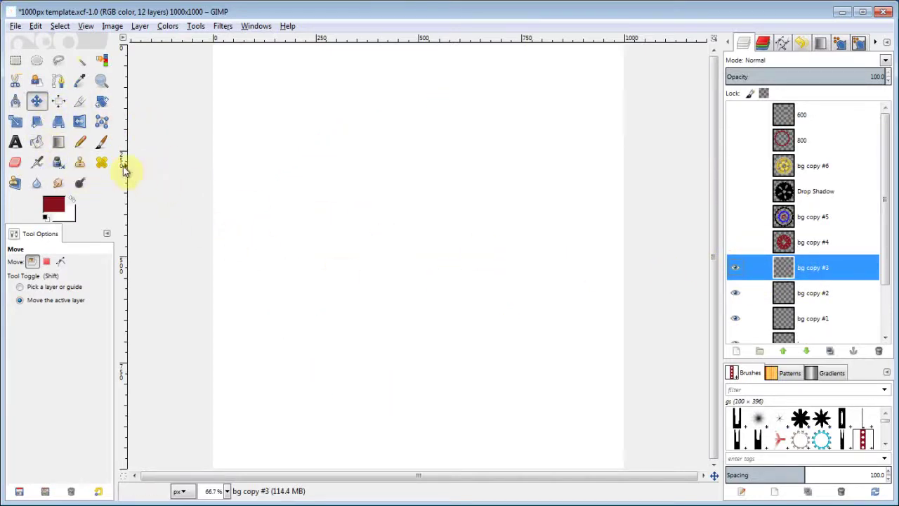
click(102, 143)
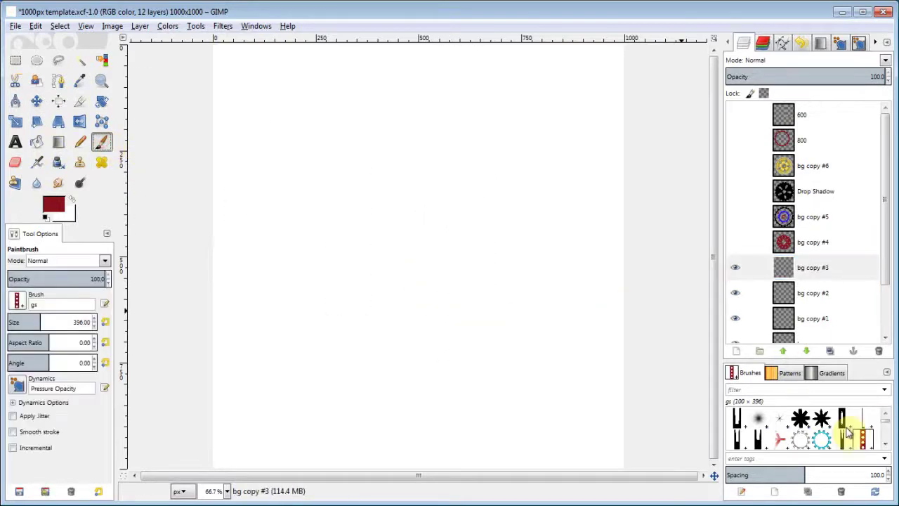
click(757, 441)
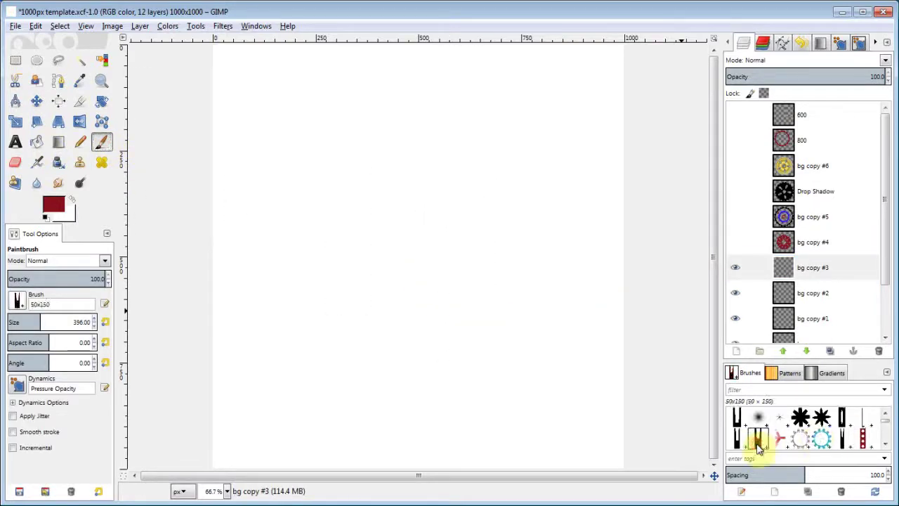
click(845, 443)
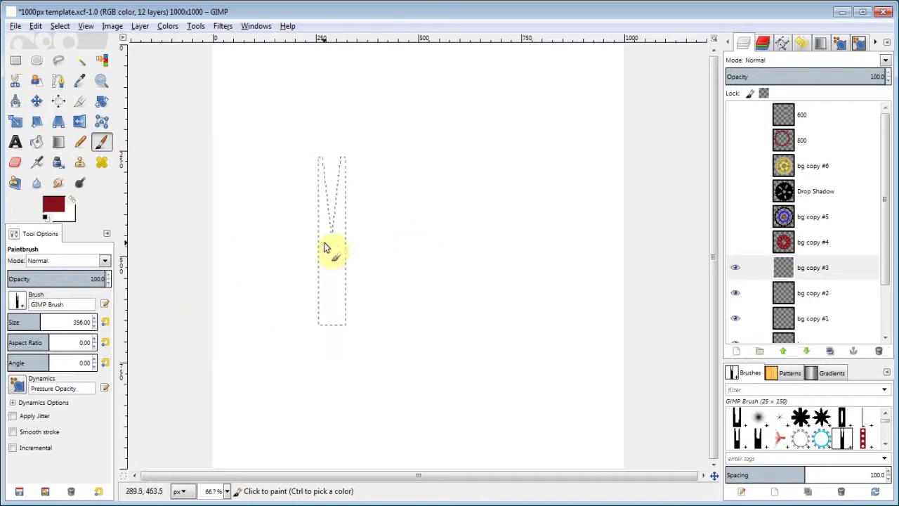
click(104, 322)
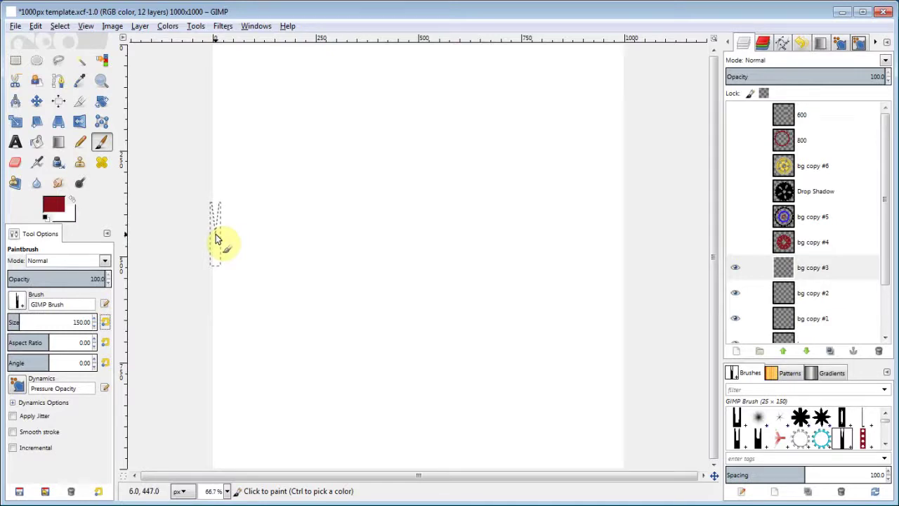
Paint a straight row of pointed dark-red teeth across the full canvas width.
click(216, 238)
shift+click(653, 241)
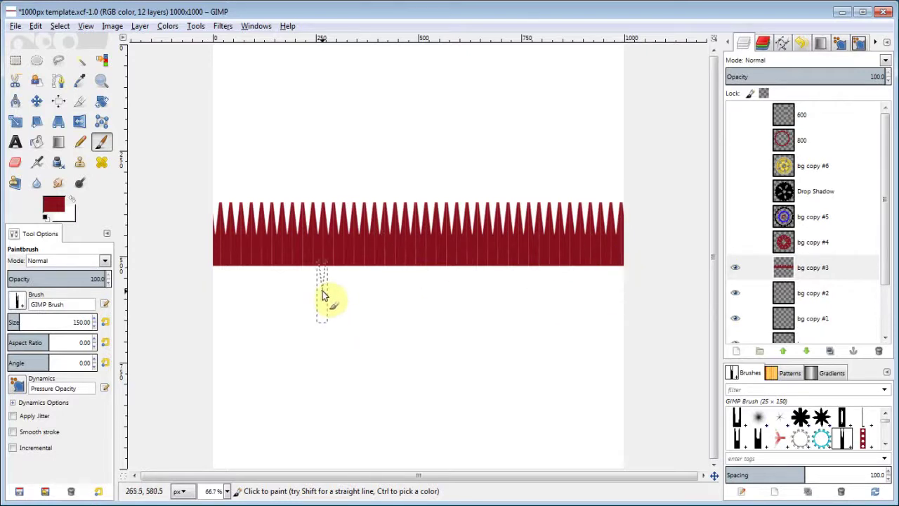
scroll(391, 277, up, 2)
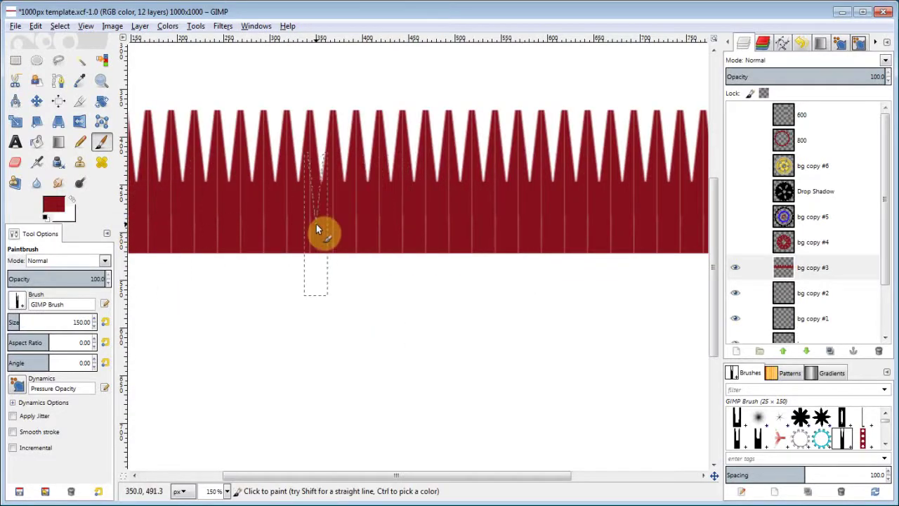
Fill a wide rectangular strip below the teeth with dark red, then deselect.
click(16, 60)
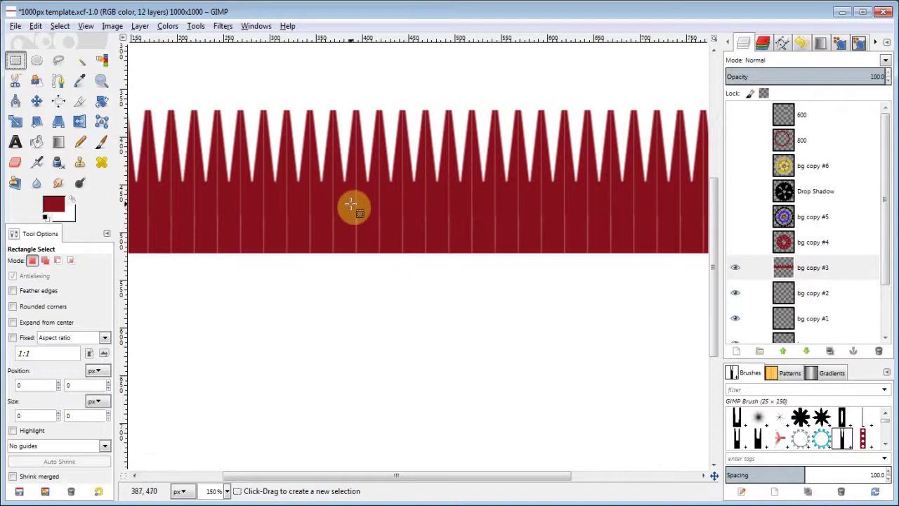
key(1)
key(minus)
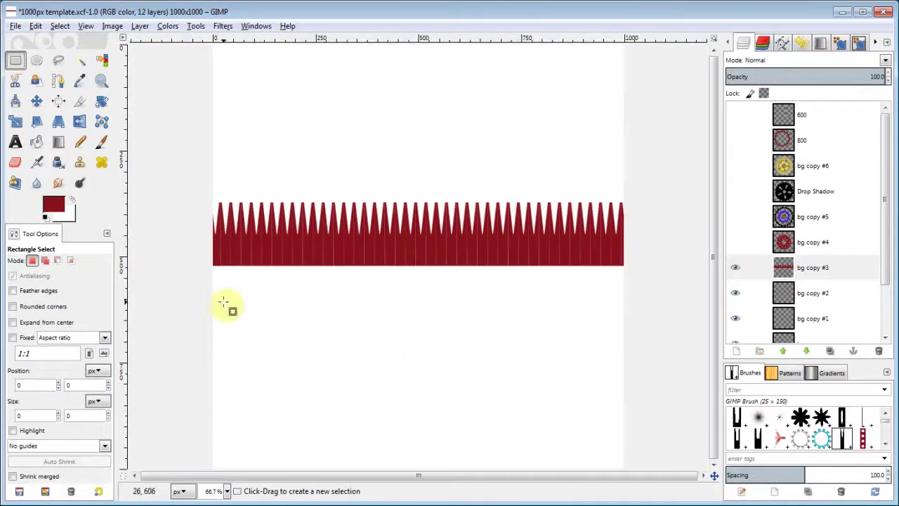
key(minus)
key(minus)
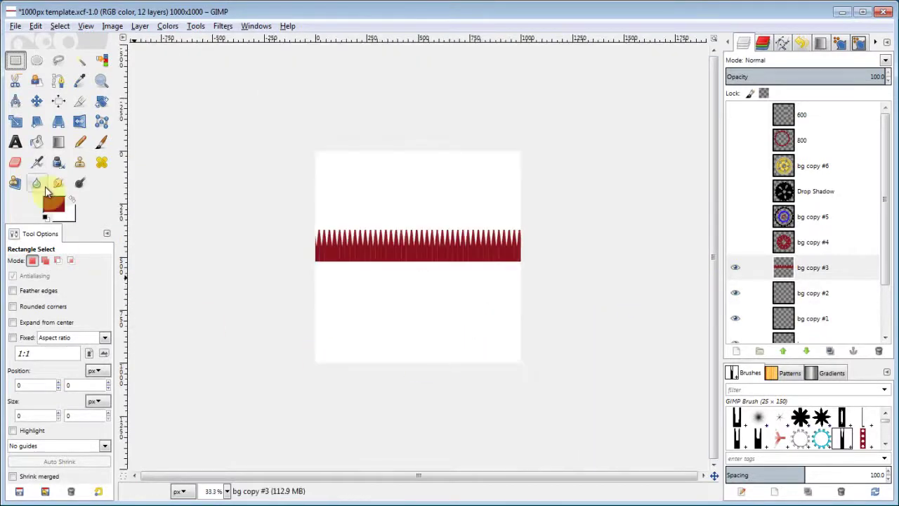
drag(307, 320, 535, 343)
click(36, 143)
click(339, 326)
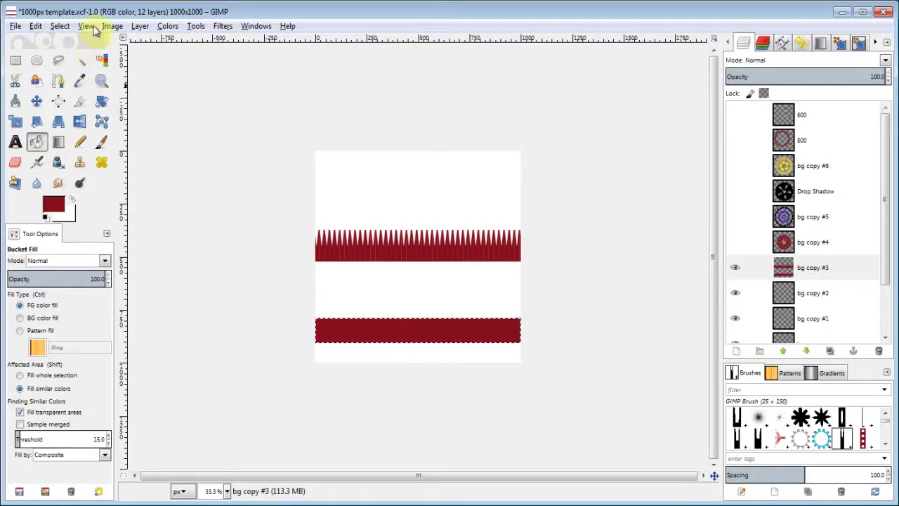
click(60, 26)
click(73, 59)
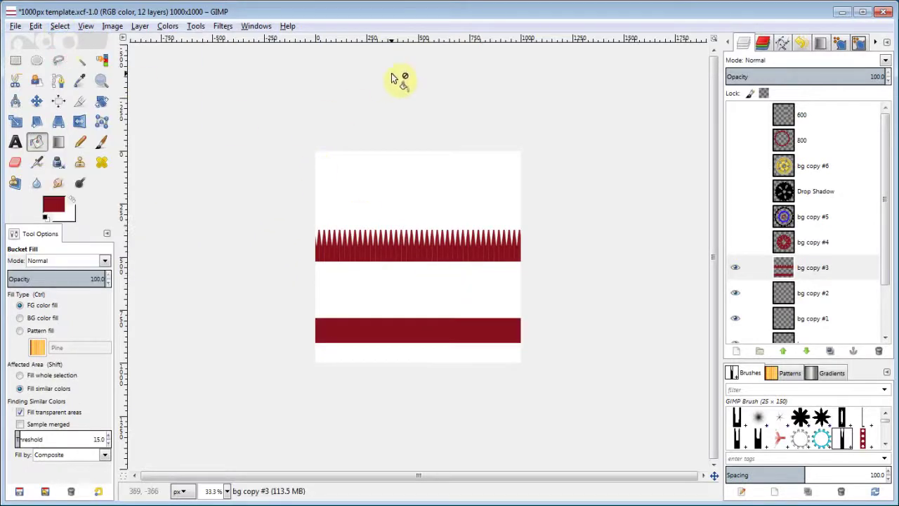
Repeat Polar Coordinates to wrap bg copy #3 into a pointed-tooth gear around a red hub ring.
key(plus)
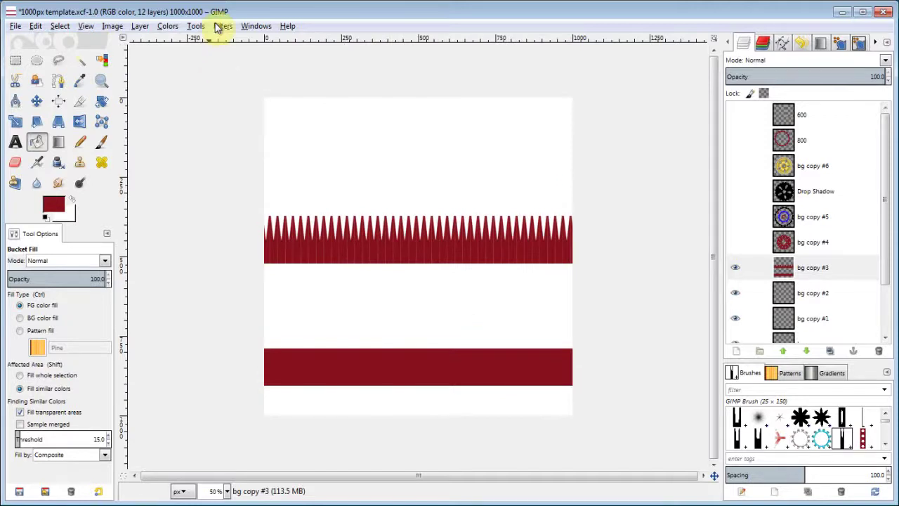
click(221, 26)
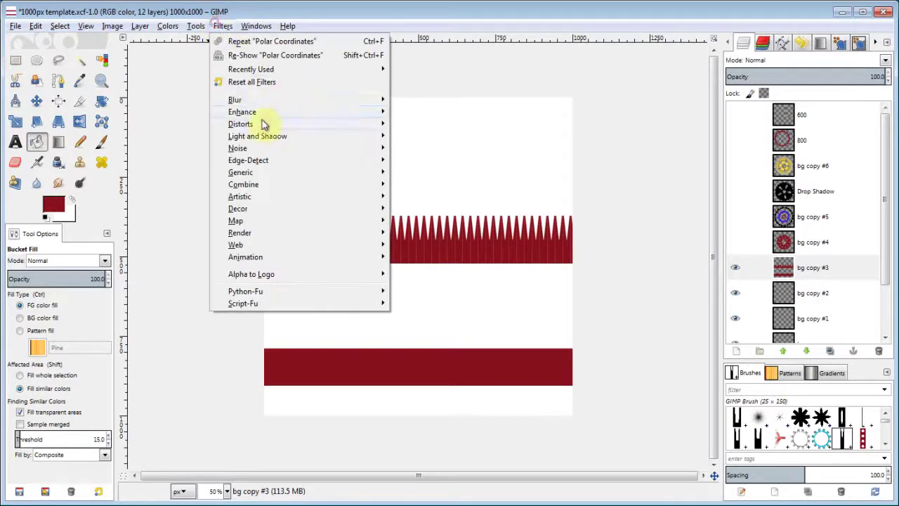
click(269, 43)
key(plus)
key(plus)
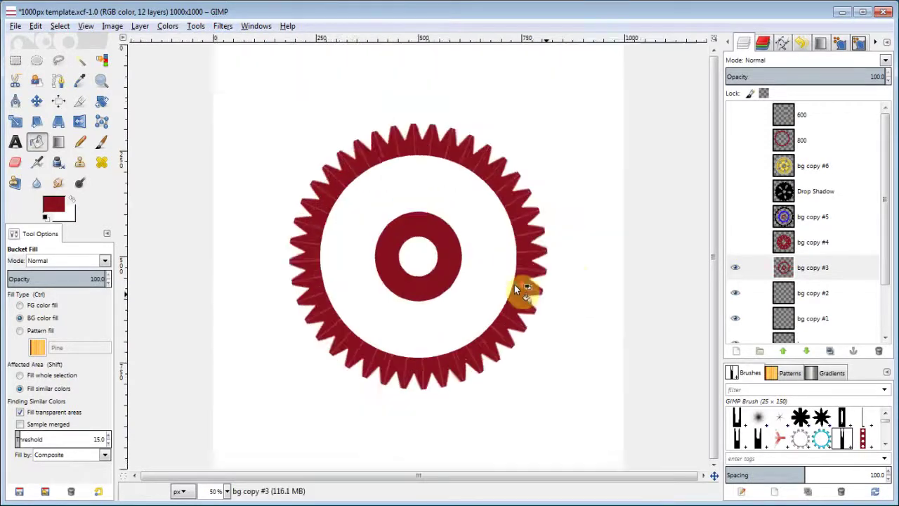
right_click(809, 245)
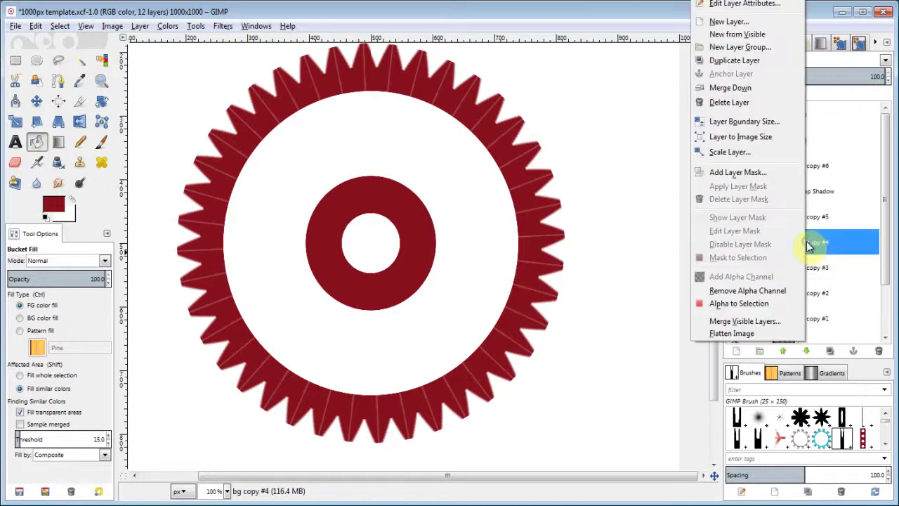
click(883, 270)
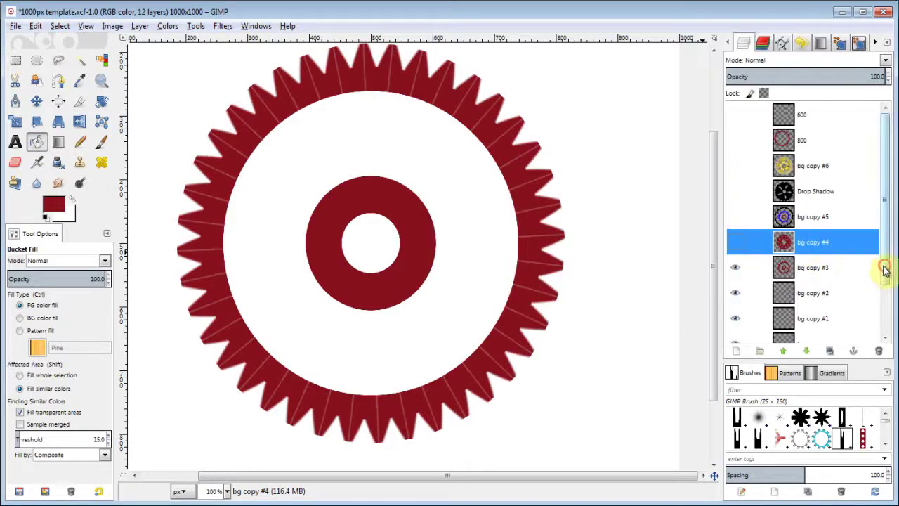
Bucket-fill bg copy #3's alpha selection dark red to cover the seam lines, then deselect.
right_click(811, 272)
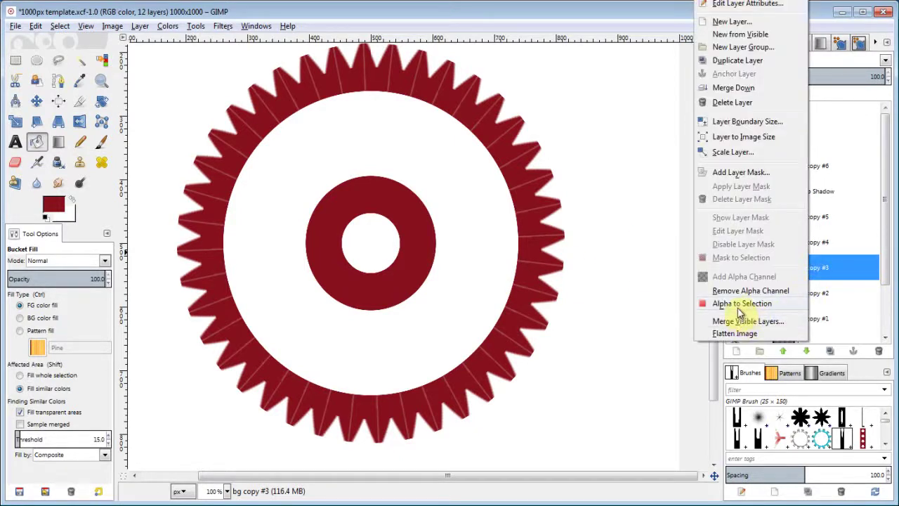
click(737, 307)
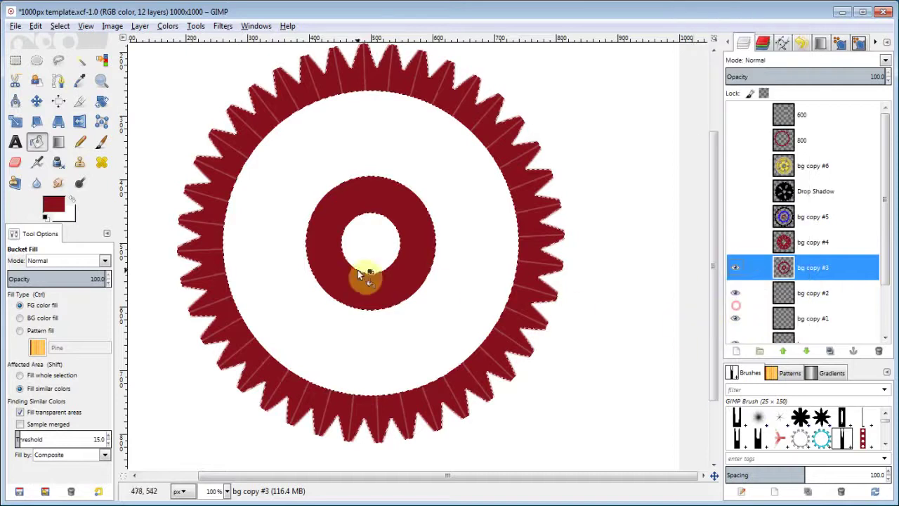
click(36, 142)
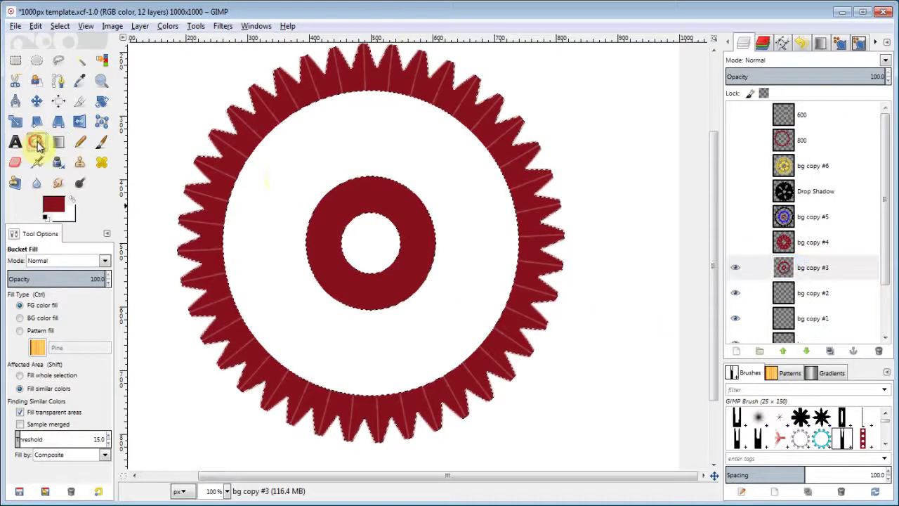
click(223, 189)
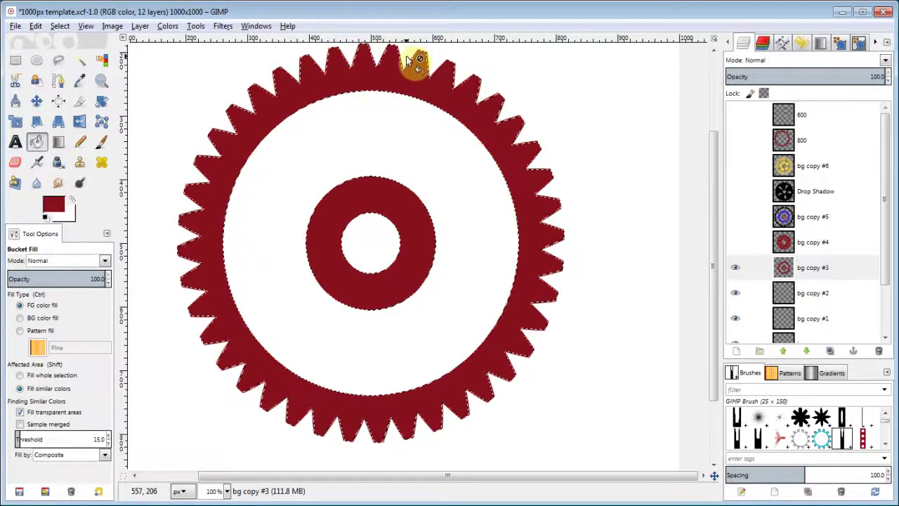
click(59, 26)
click(74, 60)
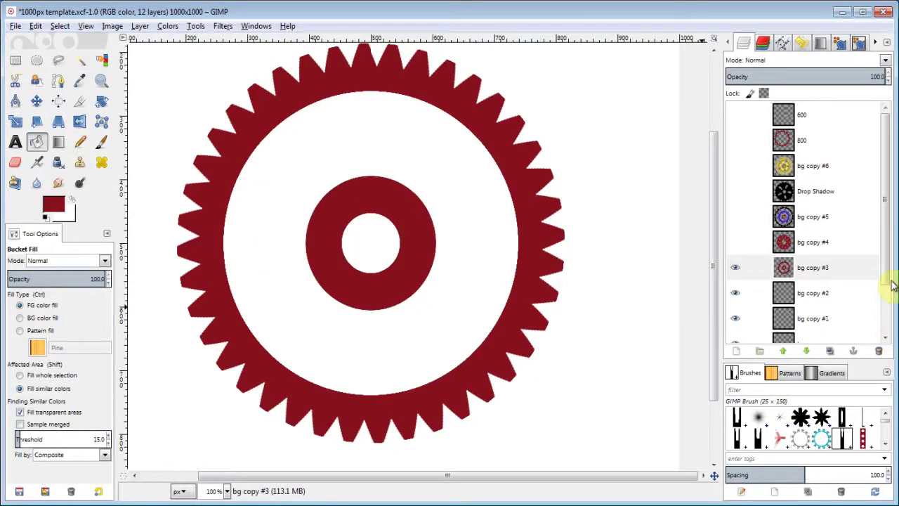
Paint three straight lines through the gear's centre with the 2. Hardness 100 brush.
scroll(888, 447, down, 5)
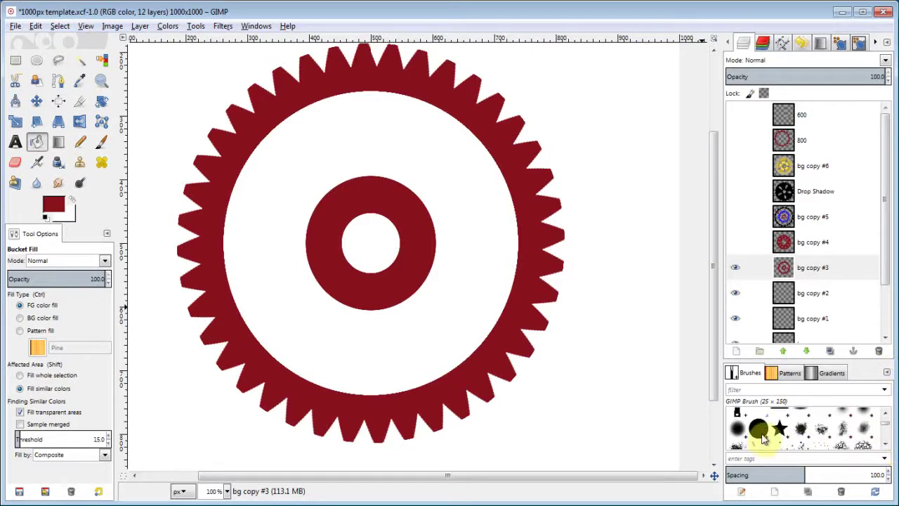
click(759, 430)
click(198, 258)
click(101, 145)
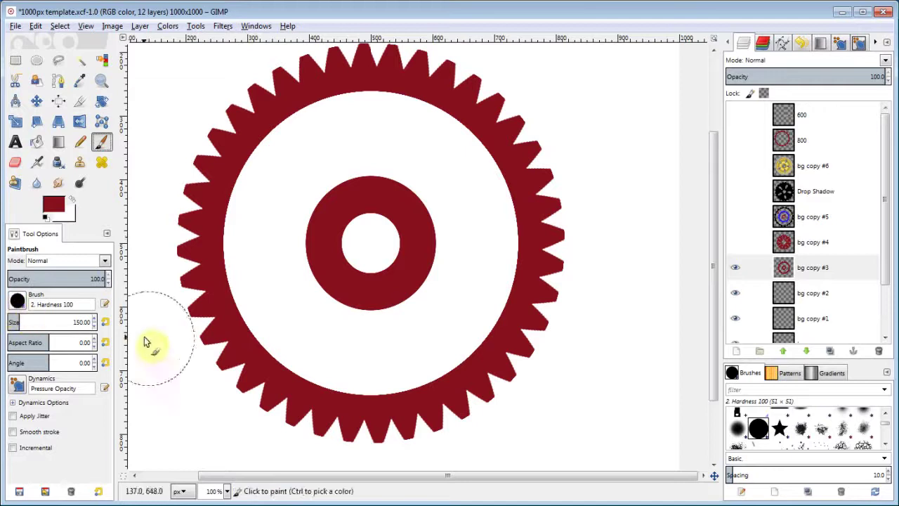
click(372, 93)
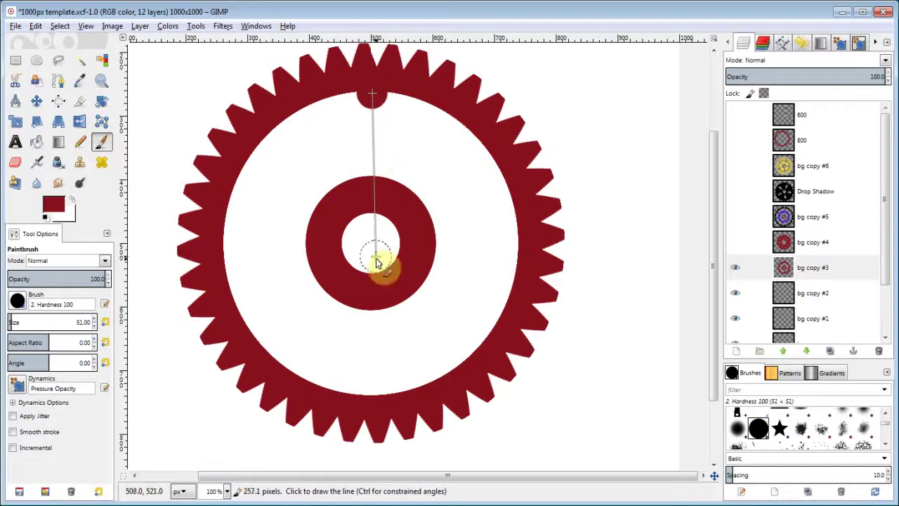
shift+click(370, 396)
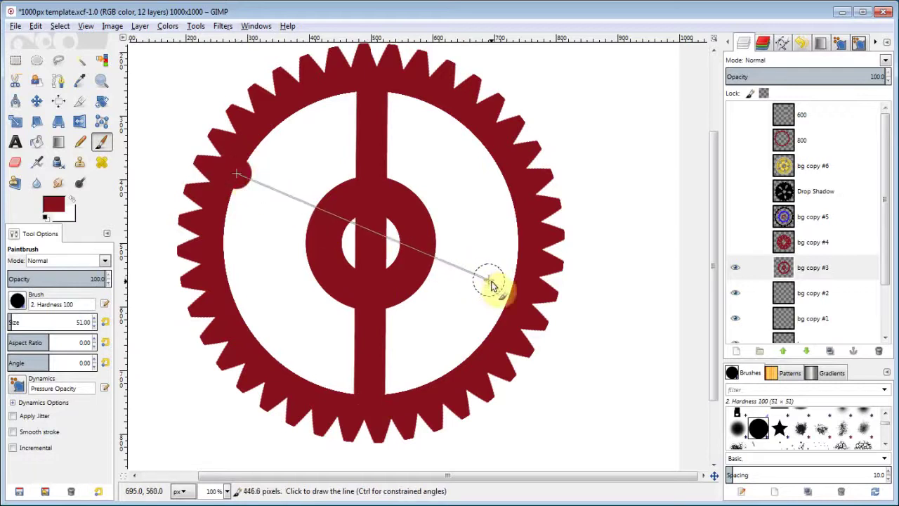
shift+click(516, 295)
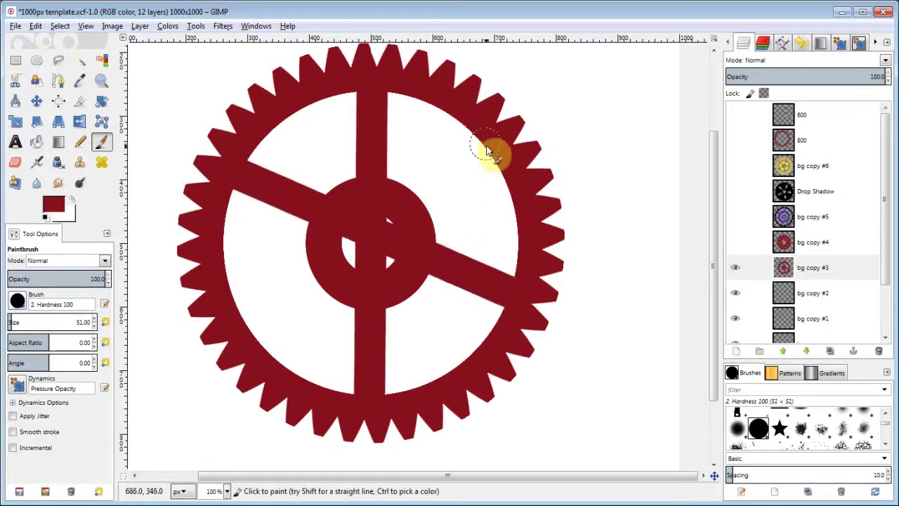
click(491, 161)
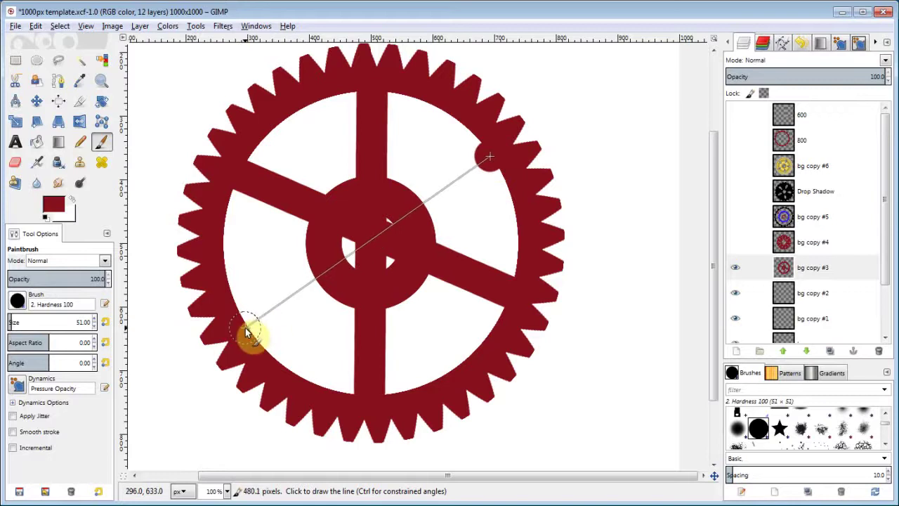
shift+click(248, 333)
click(361, 236)
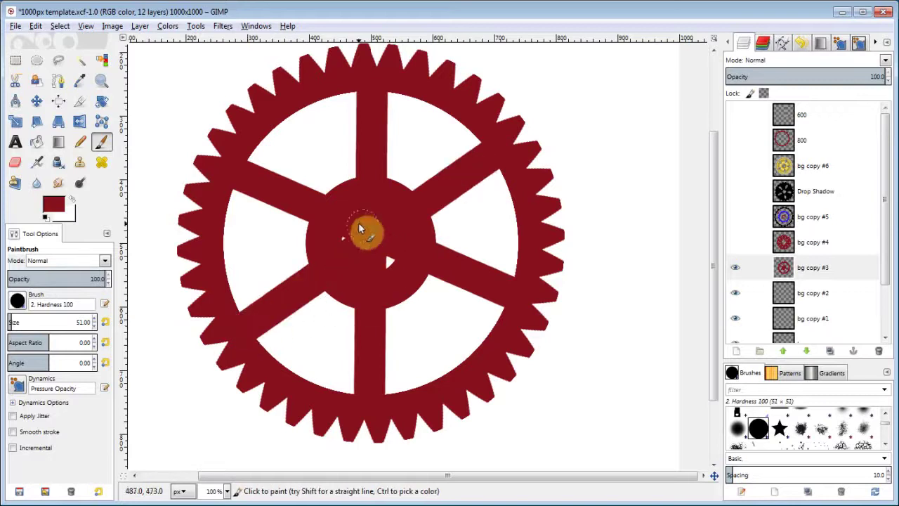
Cut a round hole through the hub with an ellipse selection and Delete, then deselect.
click(35, 63)
mouse_move(347, 209)
mouse_down()
mouse_move(365, 210)
mouse_move(419, 288)
mouse_move(385, 259)
mouse_up()
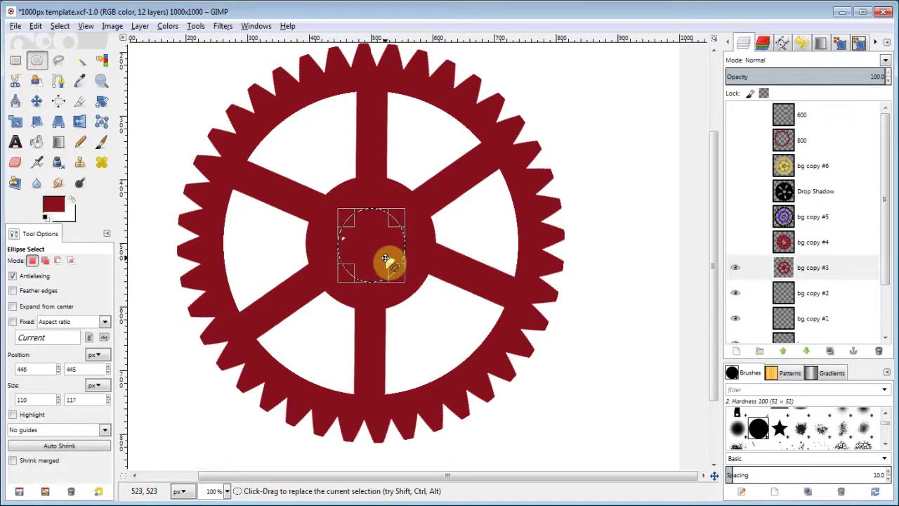
key(Delete)
click(58, 26)
click(461, 150)
click(628, 191)
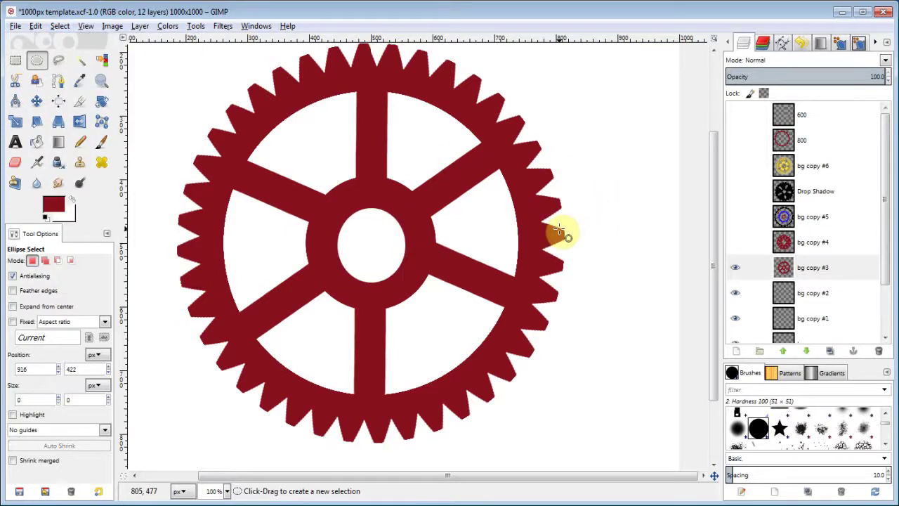
scroll(568, 226, down, 3)
scroll(566, 230, up, 4)
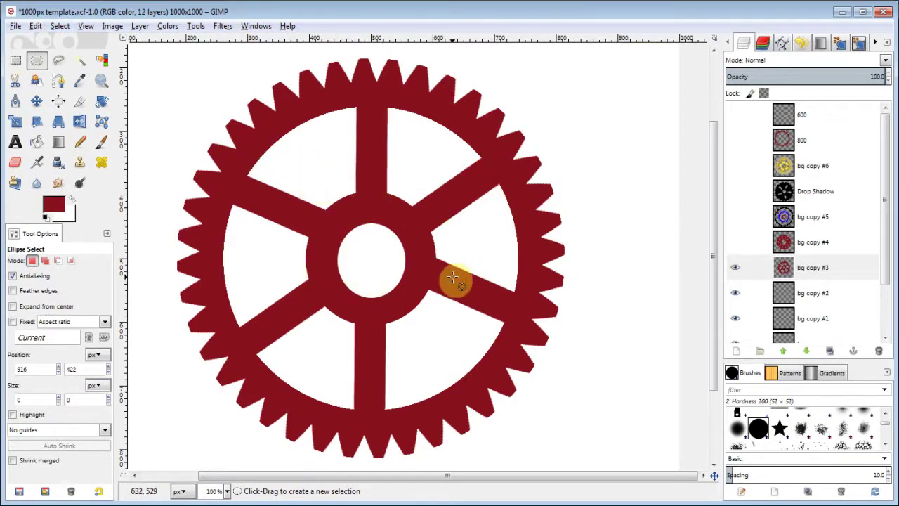
Select the bg copy #2 layer and hide the red bg copy #3 gear.
click(818, 293)
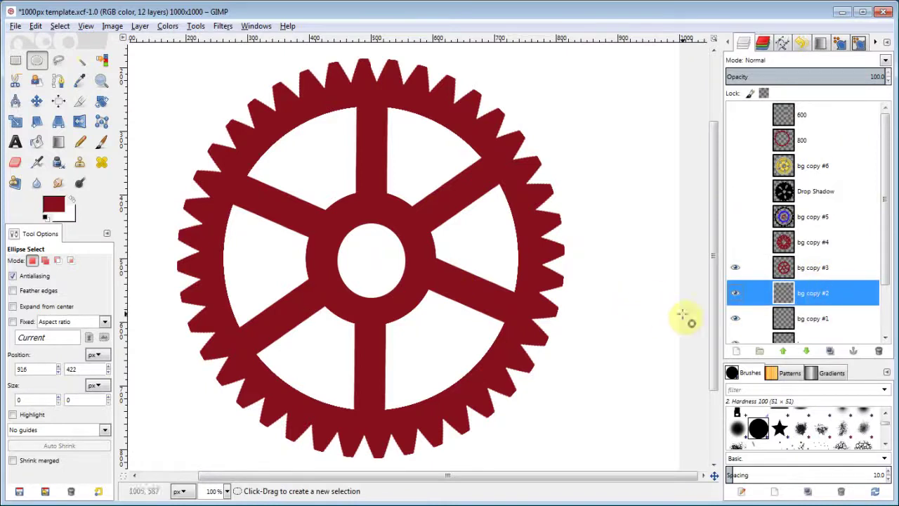
click(734, 267)
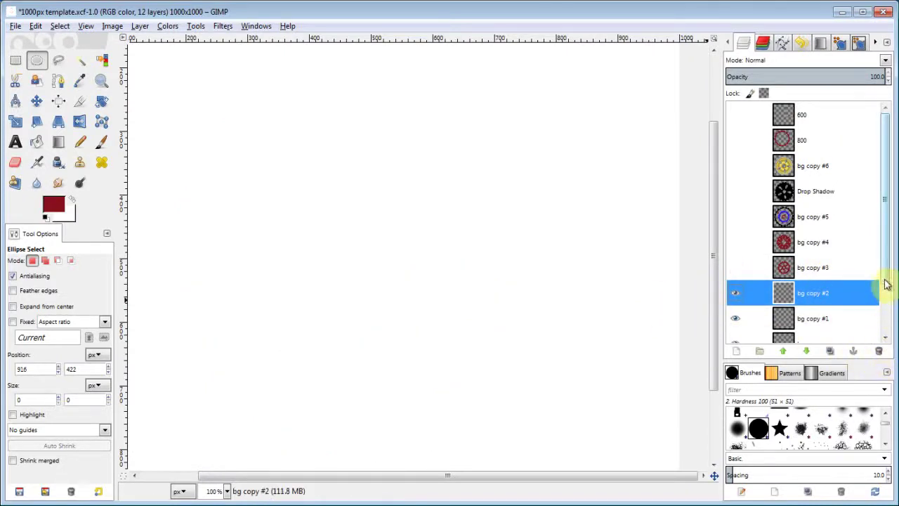
drag(886, 284, 888, 333)
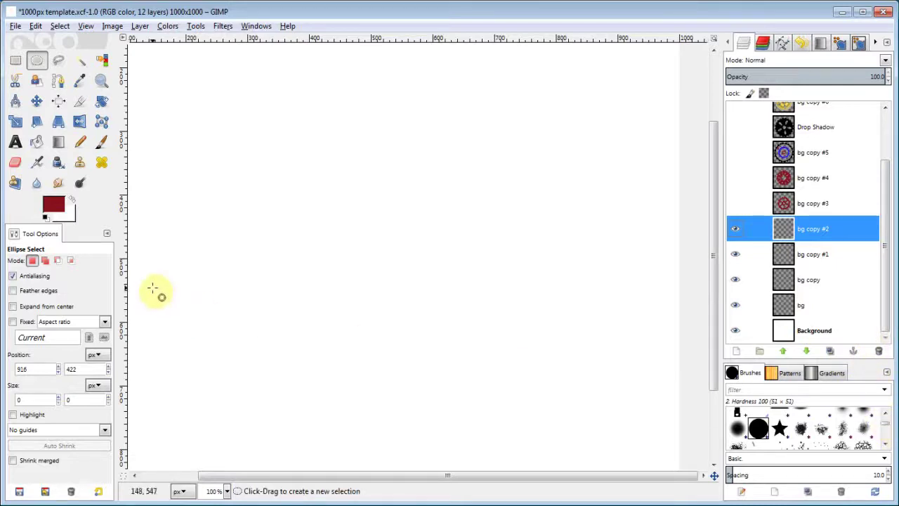
Paint a straight dark-red row of square teeth across the image with the 50×150 brush.
click(102, 141)
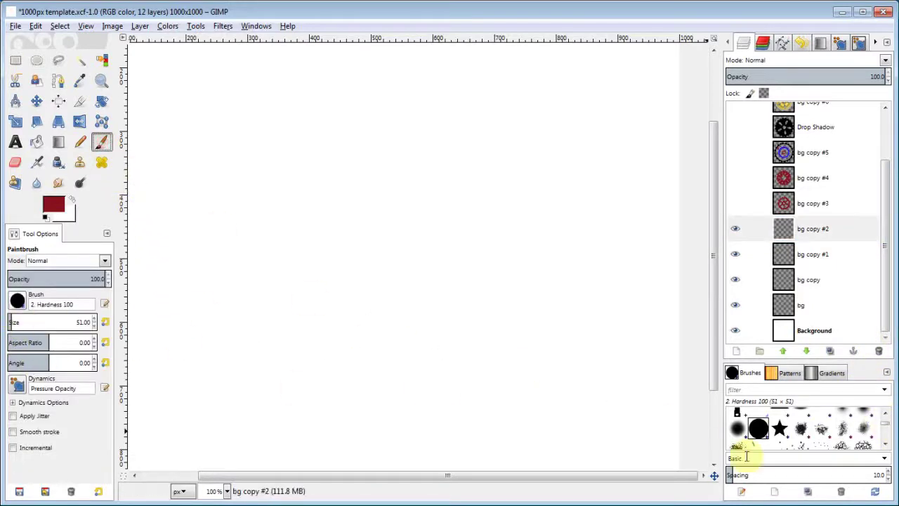
scroll(886, 421, down, 10)
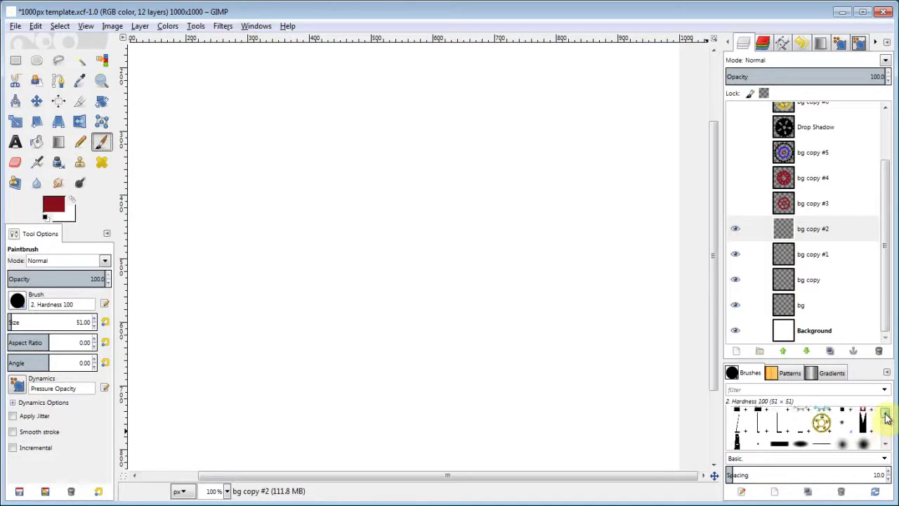
scroll(886, 418, up, 1)
click(758, 425)
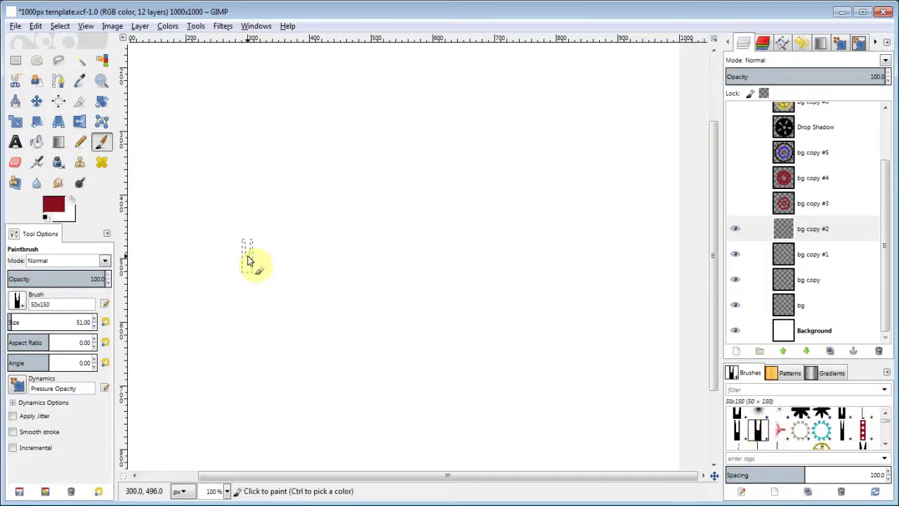
key(minus)
key(minus)
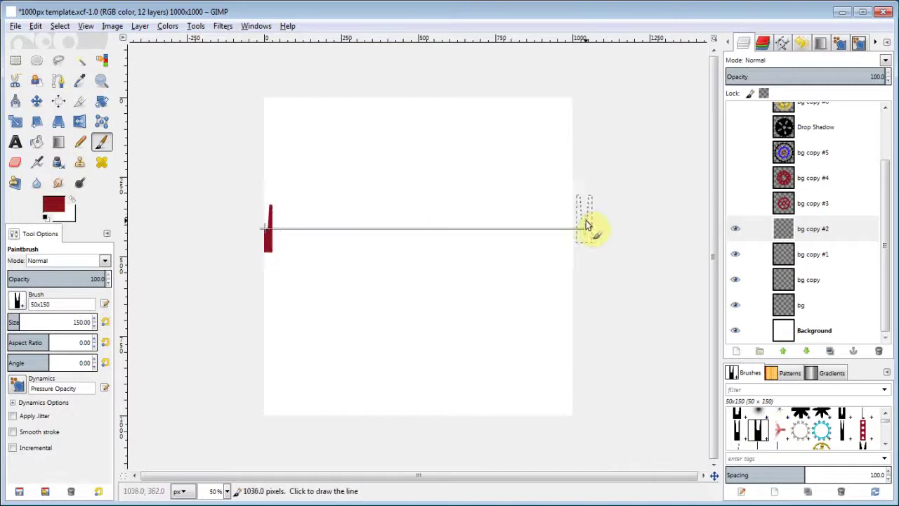
shift+click(592, 231)
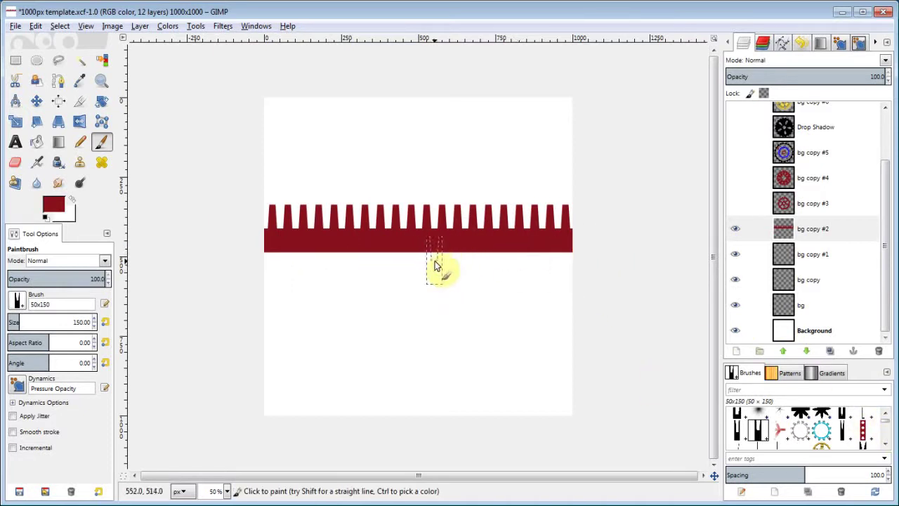
Stamp a row of wedges below the toothed band with the wedge brush at size 300 and spacing 200.
click(885, 445)
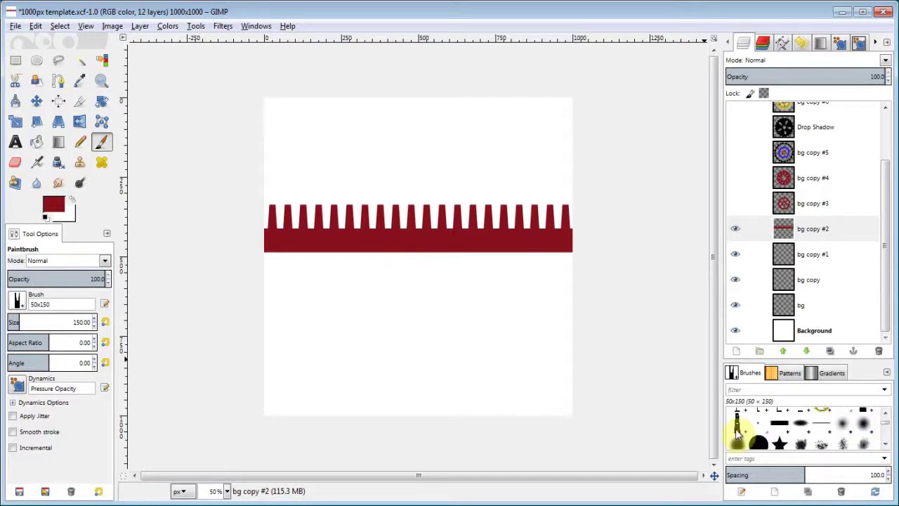
click(736, 432)
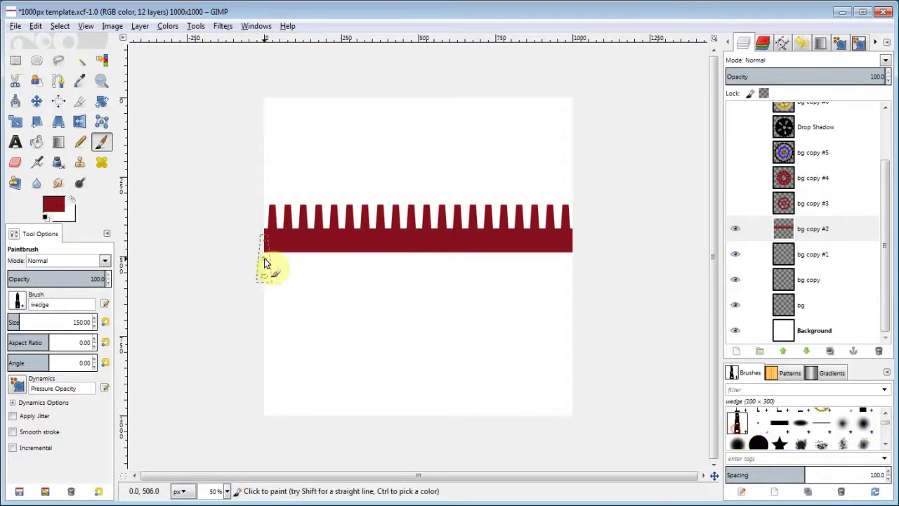
click(106, 323)
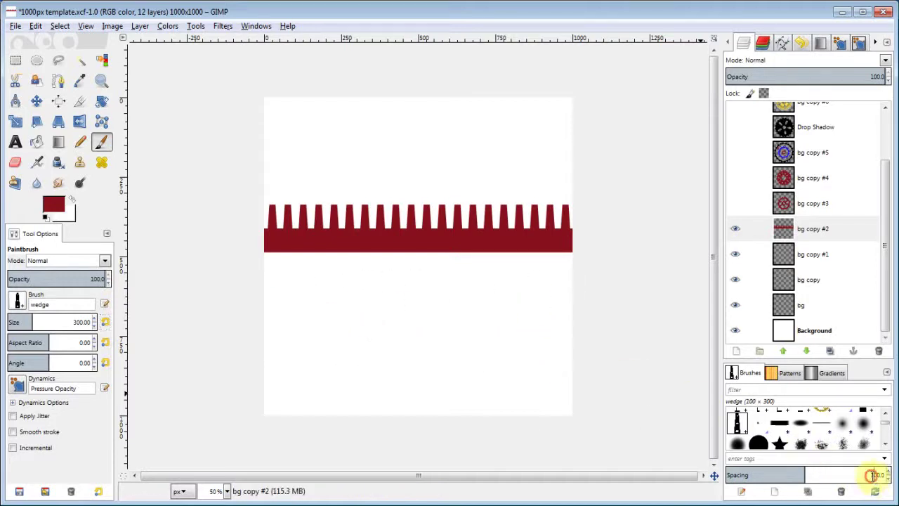
click(870, 474)
click(862, 471)
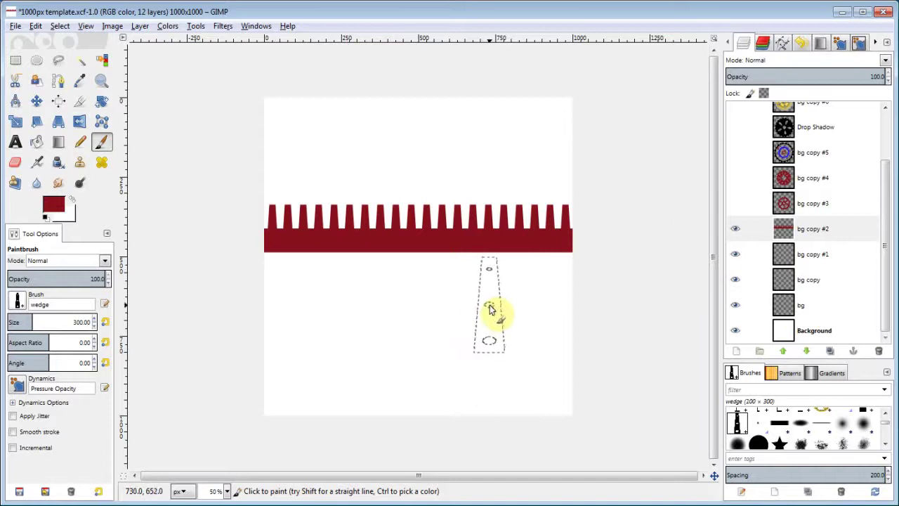
click(274, 301)
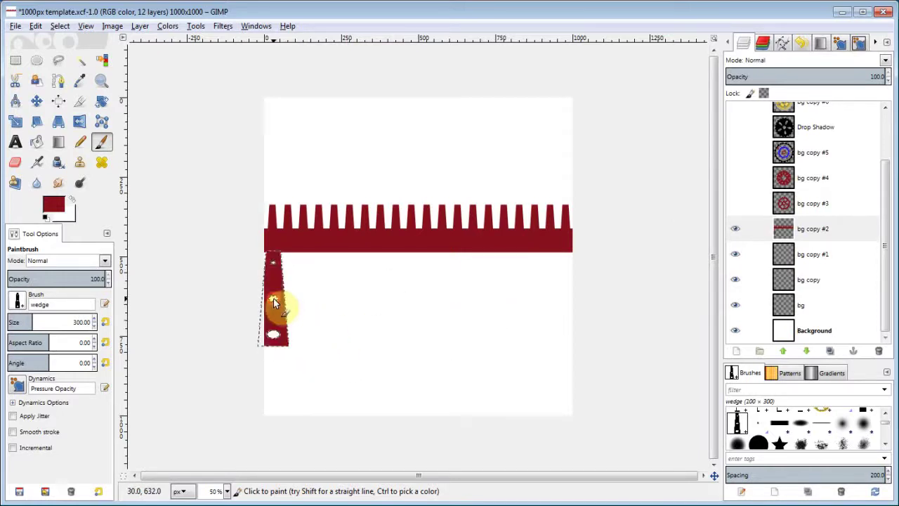
shift+click(612, 298)
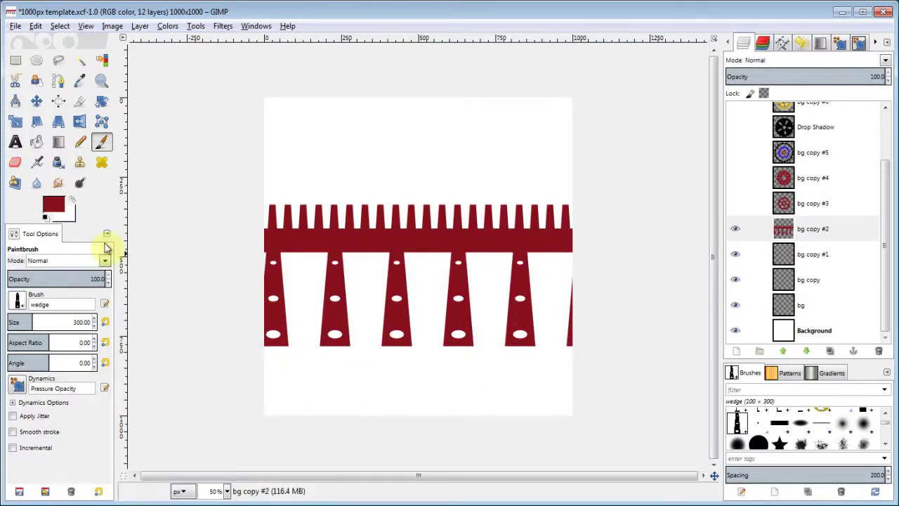
Fill a rectangular strip below the wedges with dark red, then deselect.
click(14, 62)
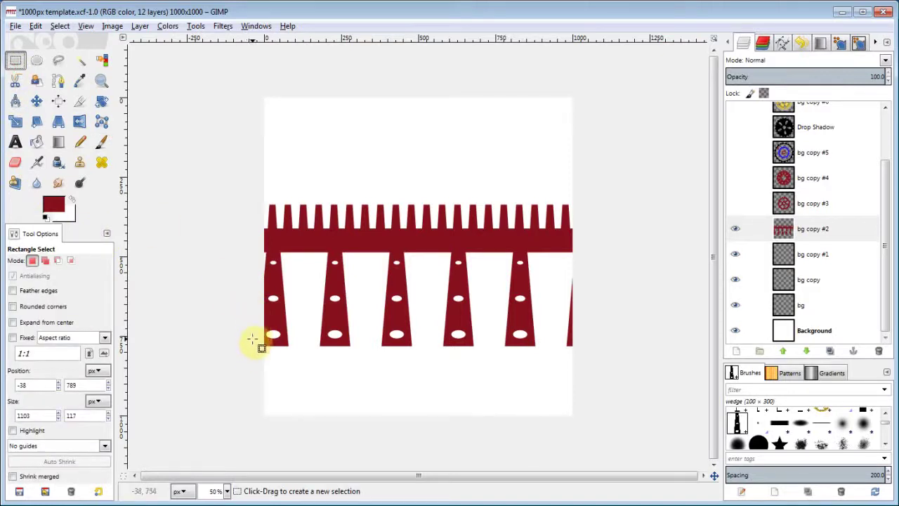
drag(253, 348, 577, 373)
drag(450, 364, 450, 361)
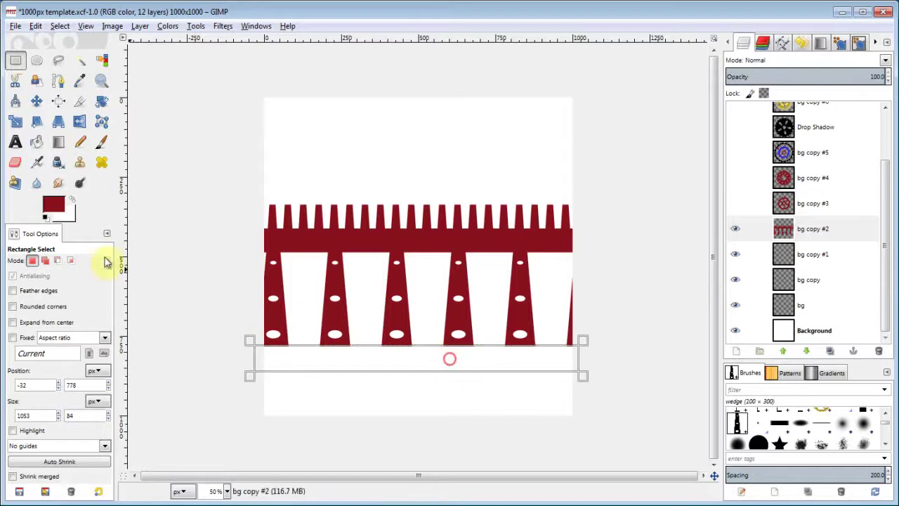
click(38, 143)
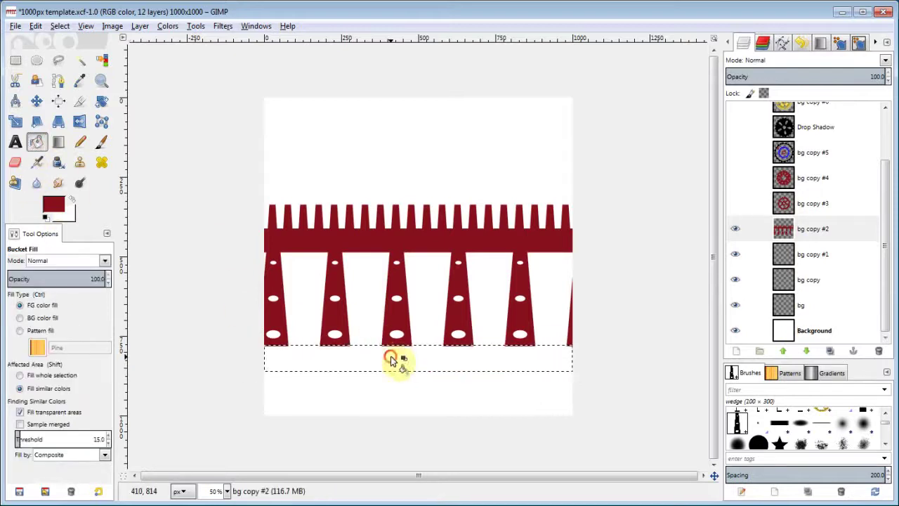
click(389, 356)
click(60, 27)
click(78, 56)
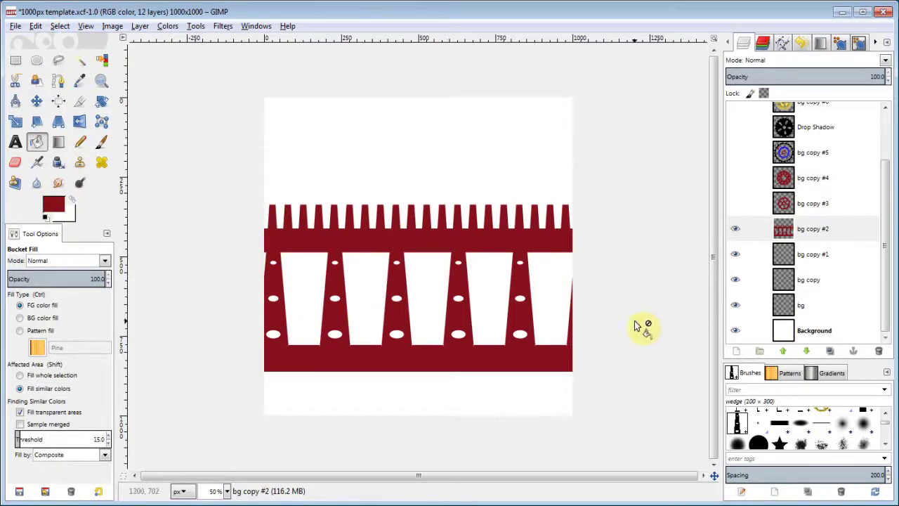
Select the red strip of bg copy #2 with Alpha to Selection and pick the Golden gradient.
right_click(801, 229)
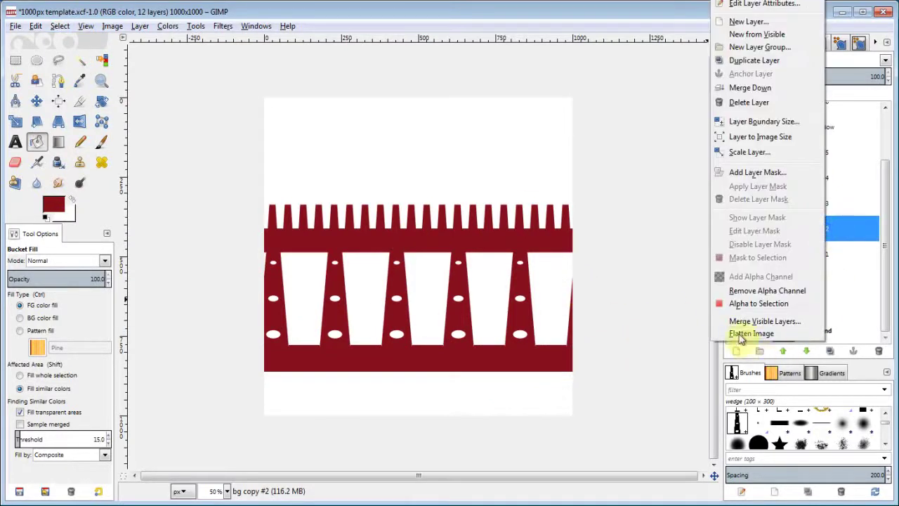
click(742, 306)
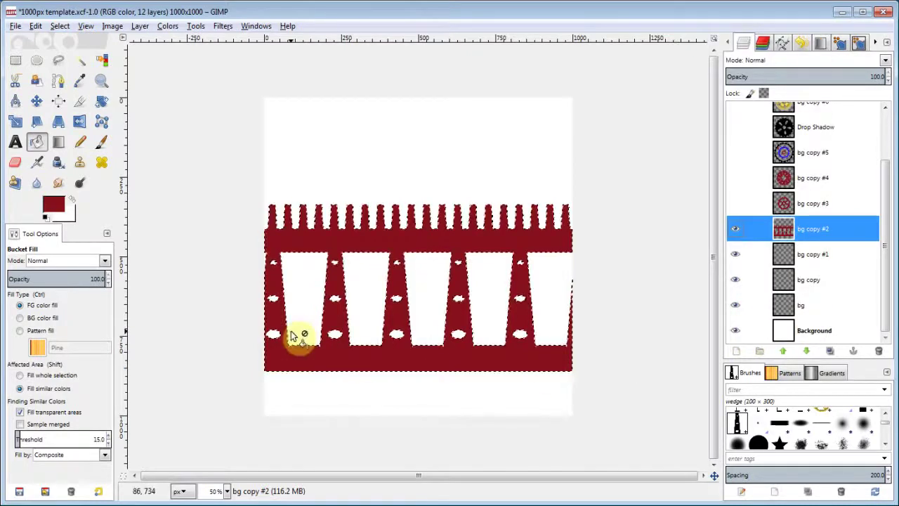
click(58, 142)
click(19, 302)
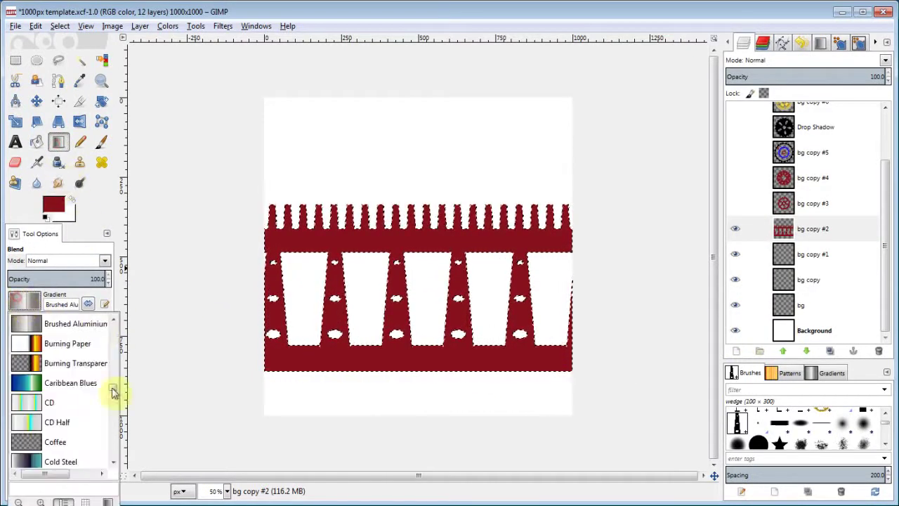
drag(118, 397, 116, 421)
click(32, 369)
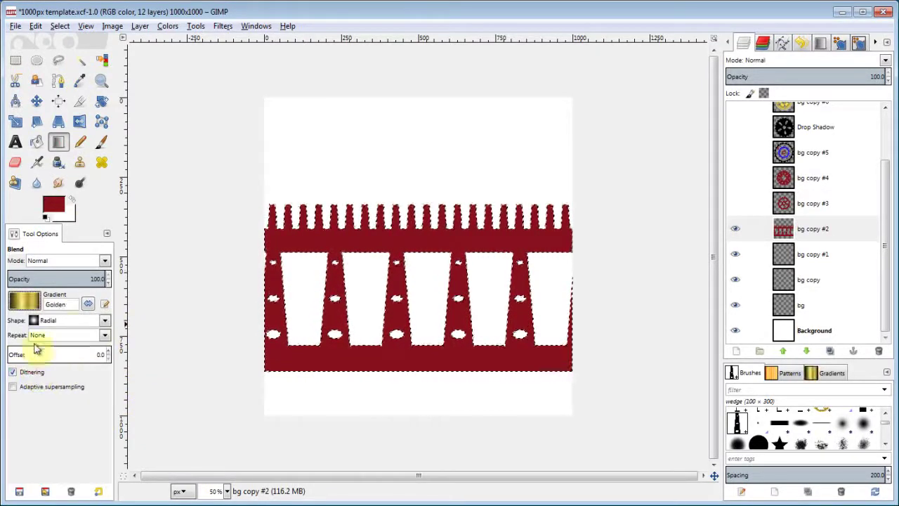
Fill the strip with a linear, sawtooth-repeating Golden gradient, then deselect.
click(104, 321)
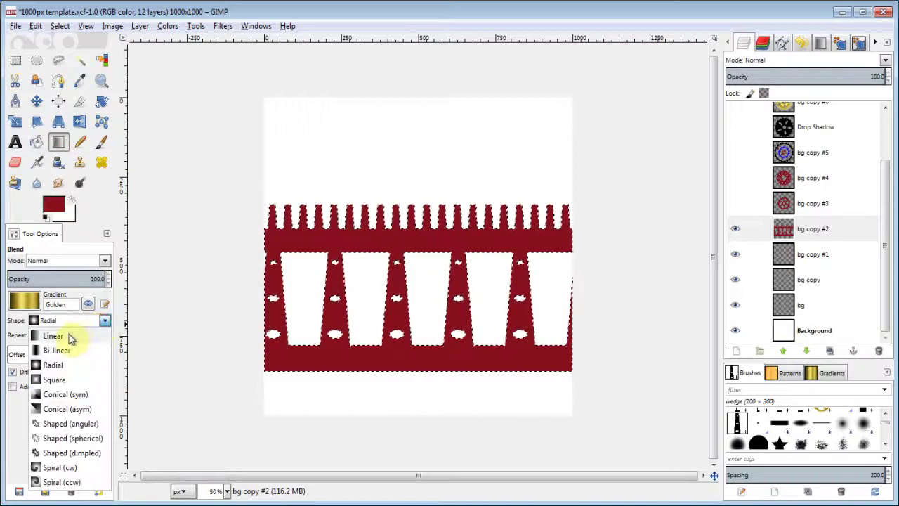
click(77, 336)
click(104, 335)
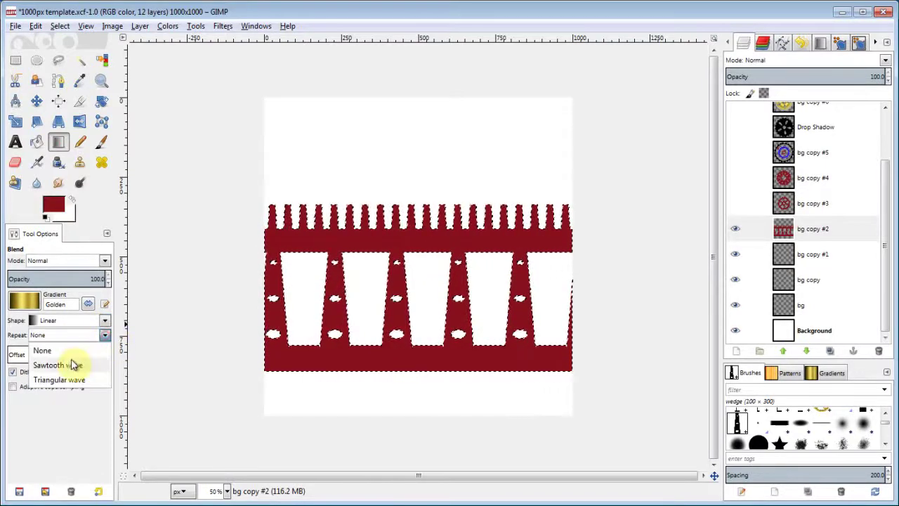
click(70, 365)
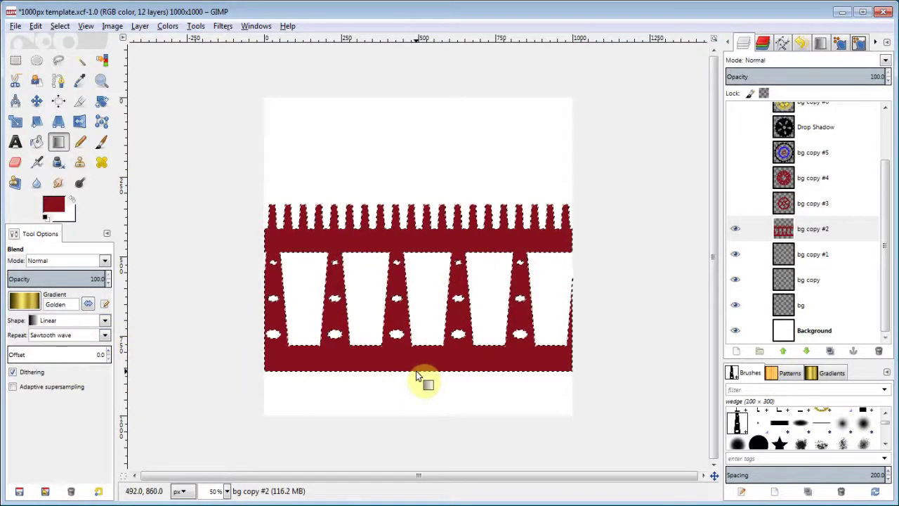
drag(417, 375, 417, 330)
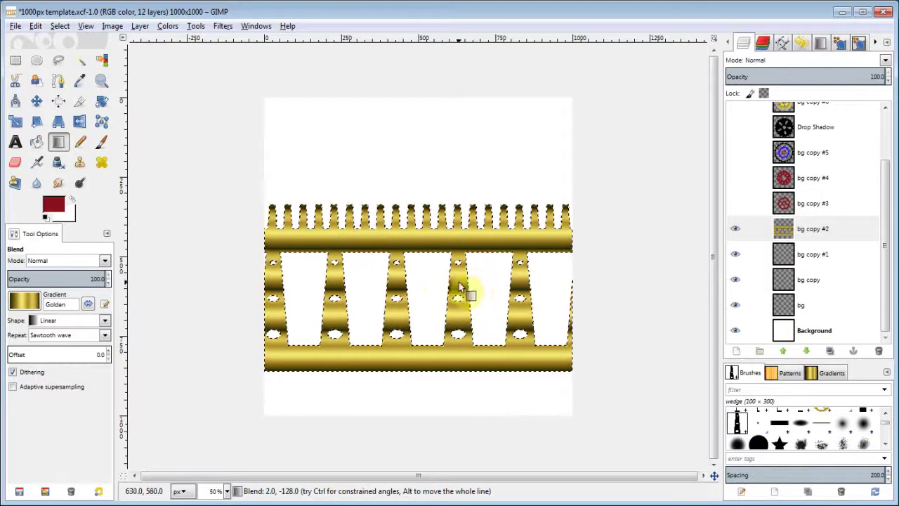
click(60, 28)
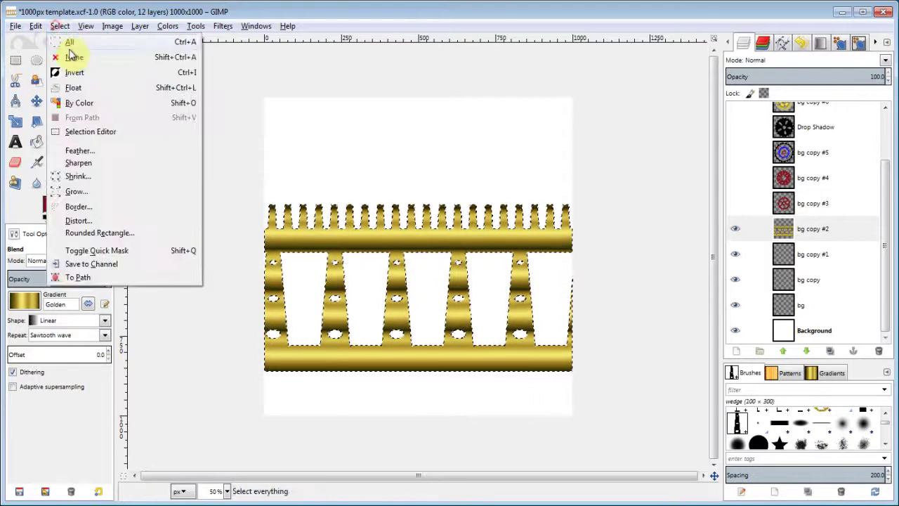
click(137, 57)
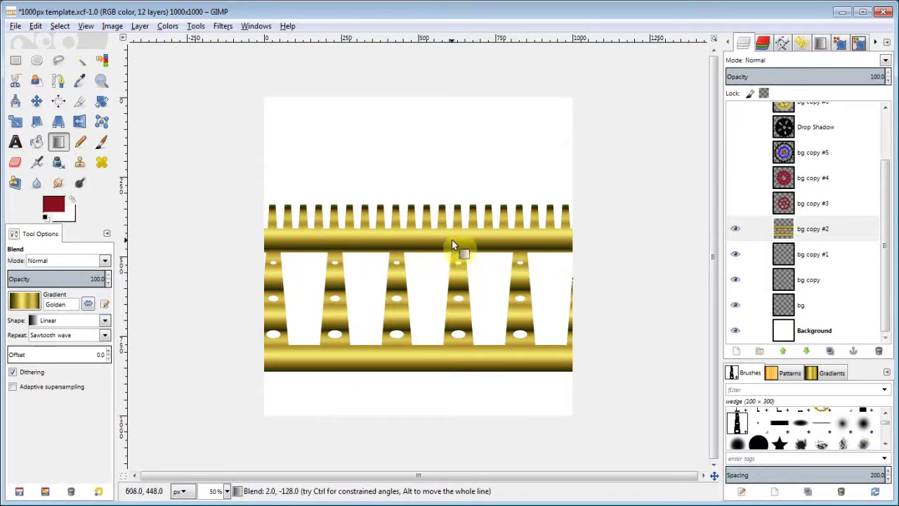
Wrap the gold strip into a round toothed gear with Filters > Repeat Polar Coordinates.
click(223, 26)
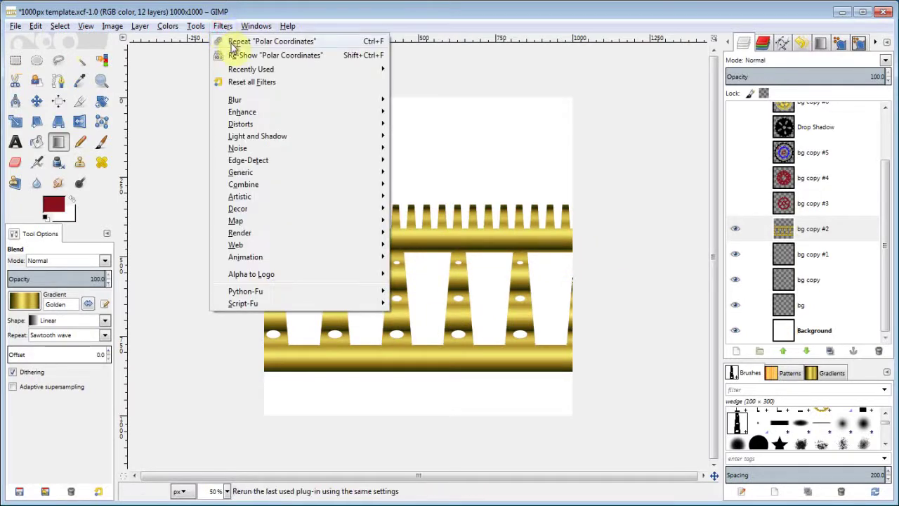
click(228, 40)
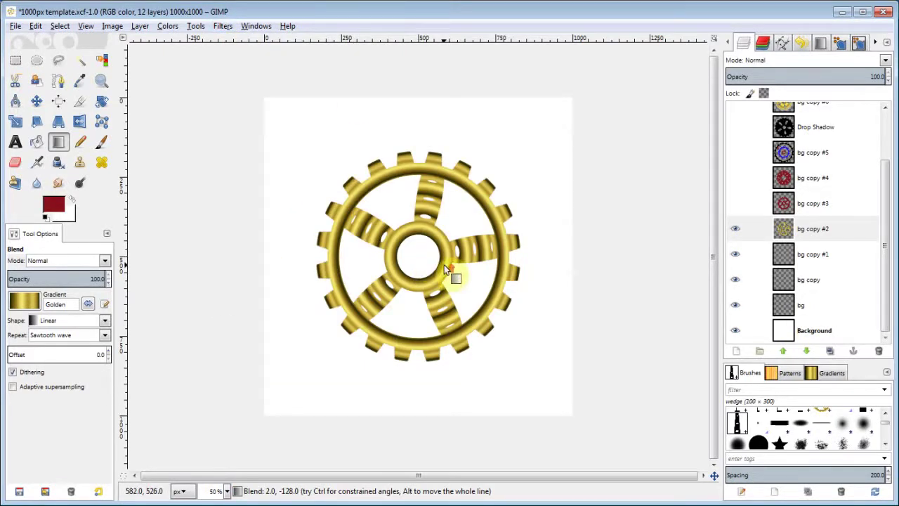
scroll(444, 265, up, 1)
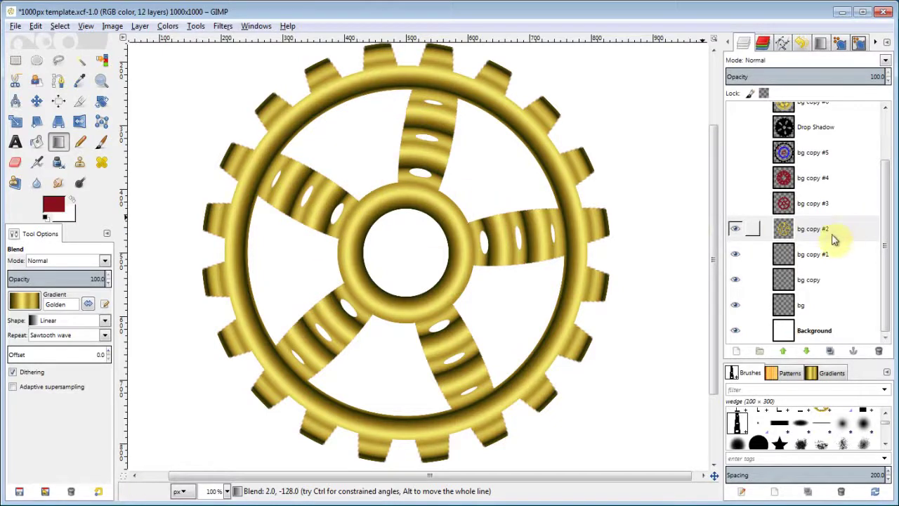
Apply Light and Shadow > Drop Shadow to the gold gear with the default settings.
click(223, 28)
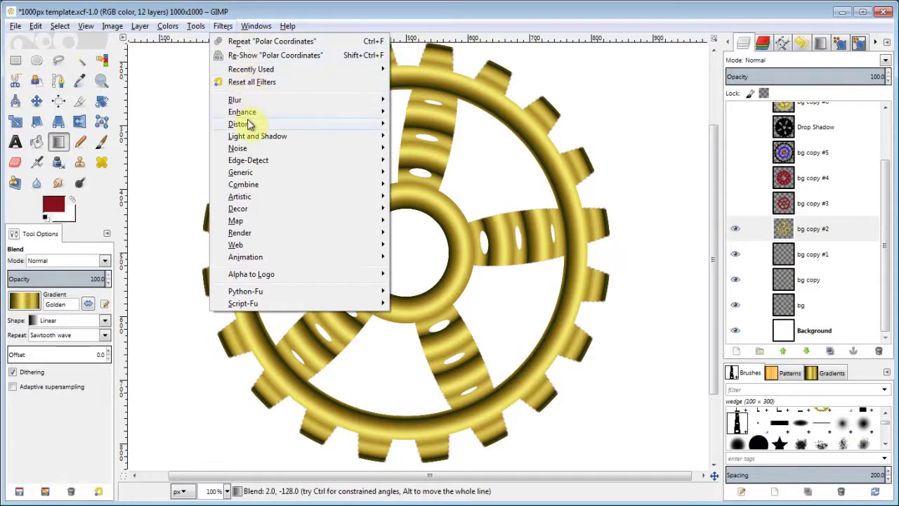
mouse_move(257, 136)
click(414, 202)
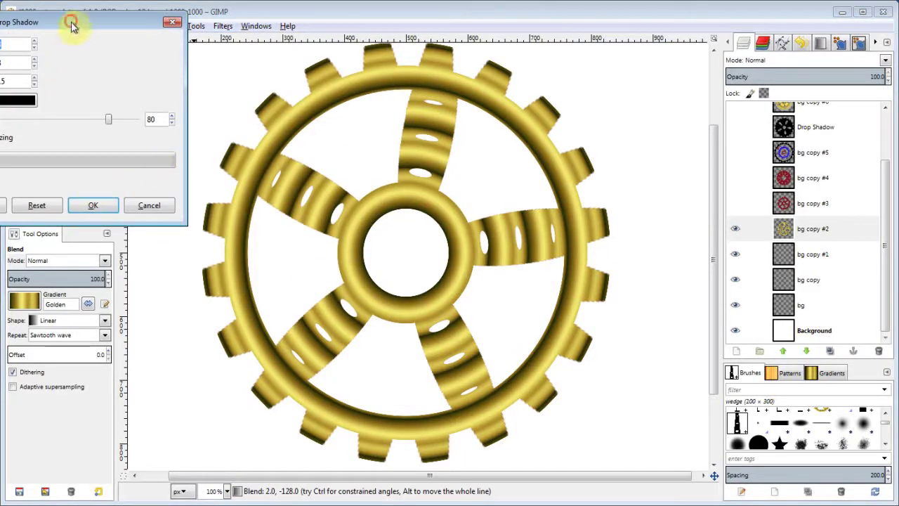
drag(82, 28, 156, 63)
click(172, 243)
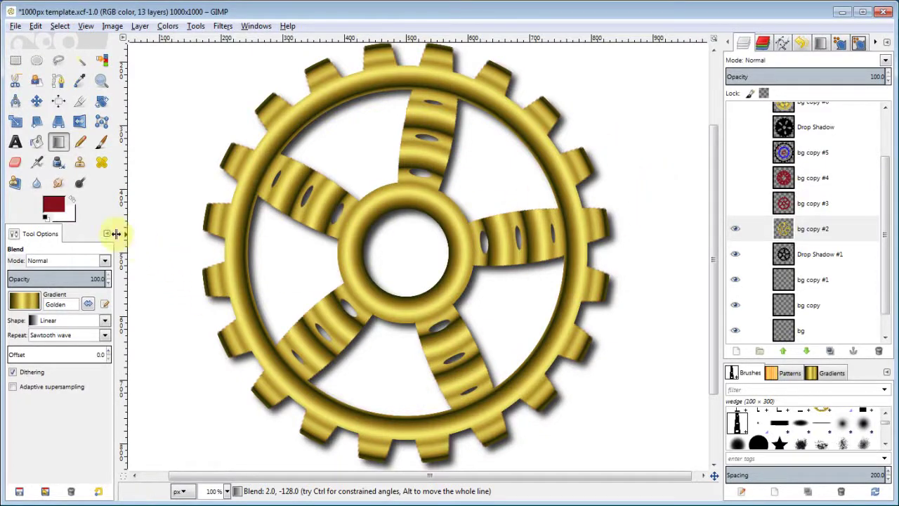
Refill the gear's outline with a radial Golden gradient dragged outward from the hub, then deselect.
right_click(818, 238)
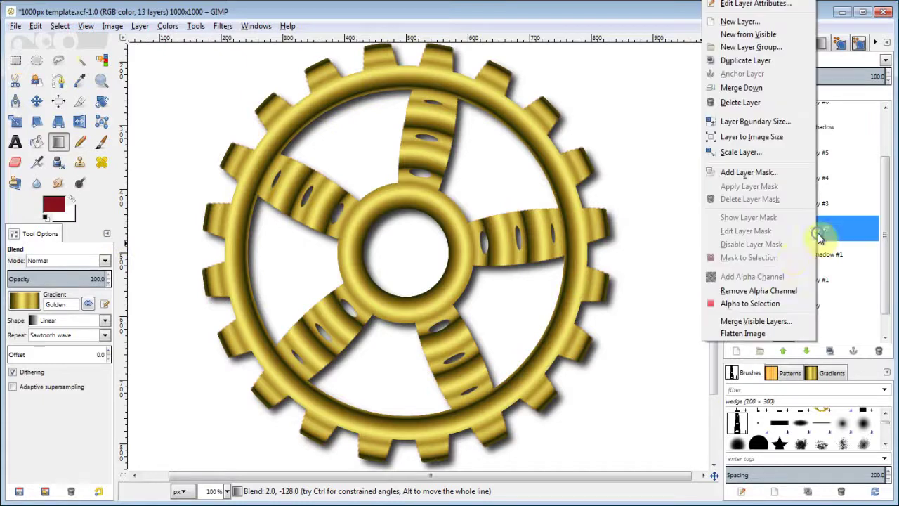
click(764, 301)
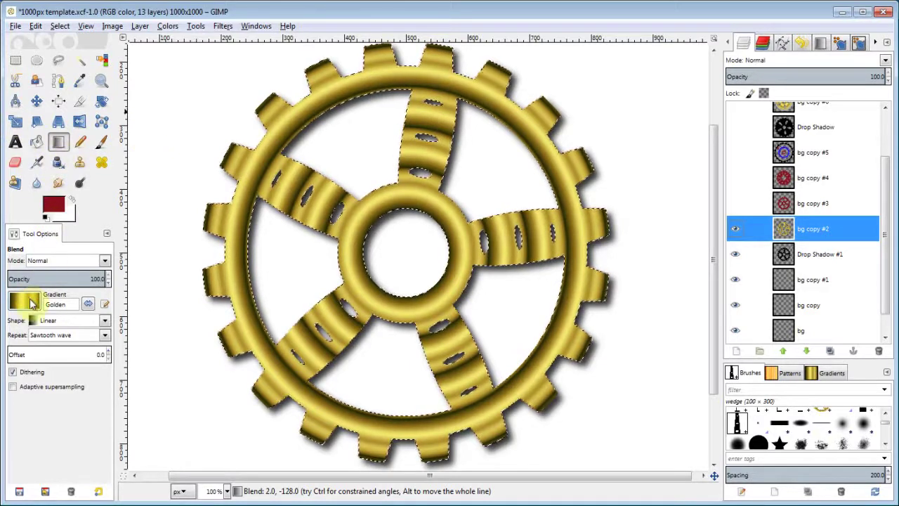
click(104, 320)
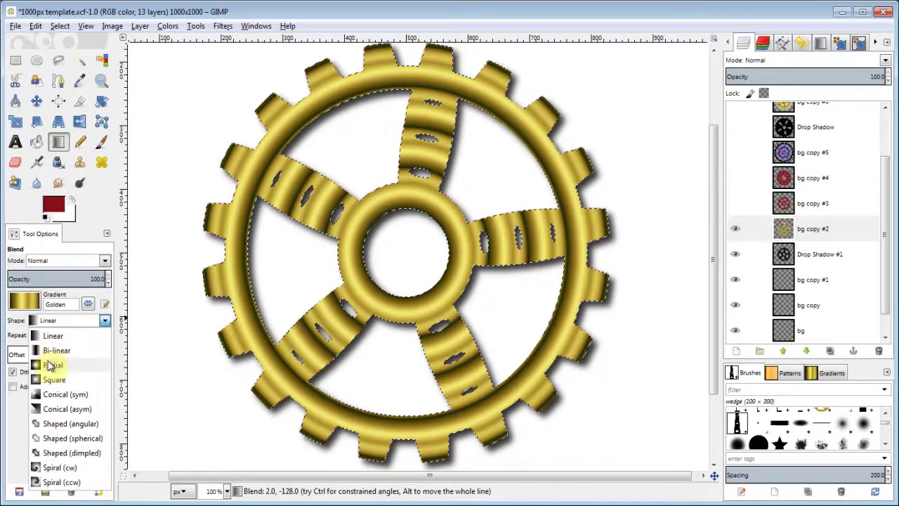
click(51, 364)
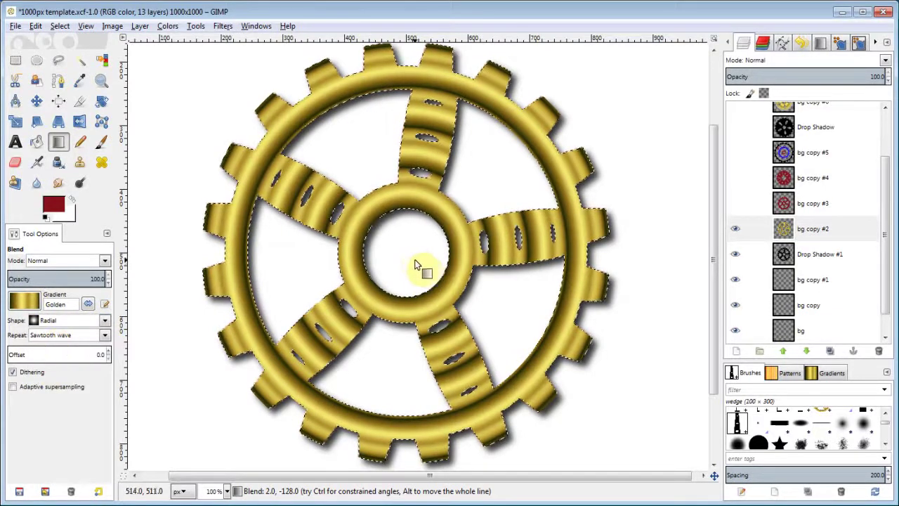
drag(410, 253, 511, 242)
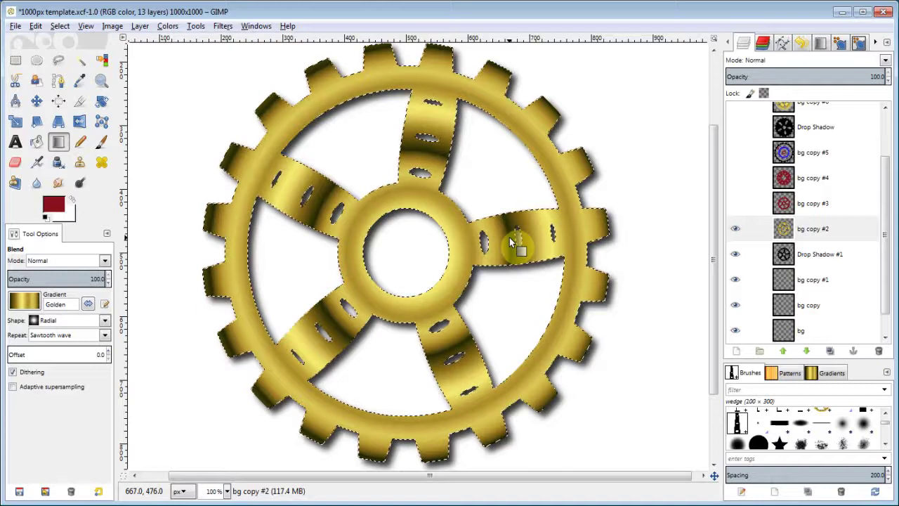
click(256, 221)
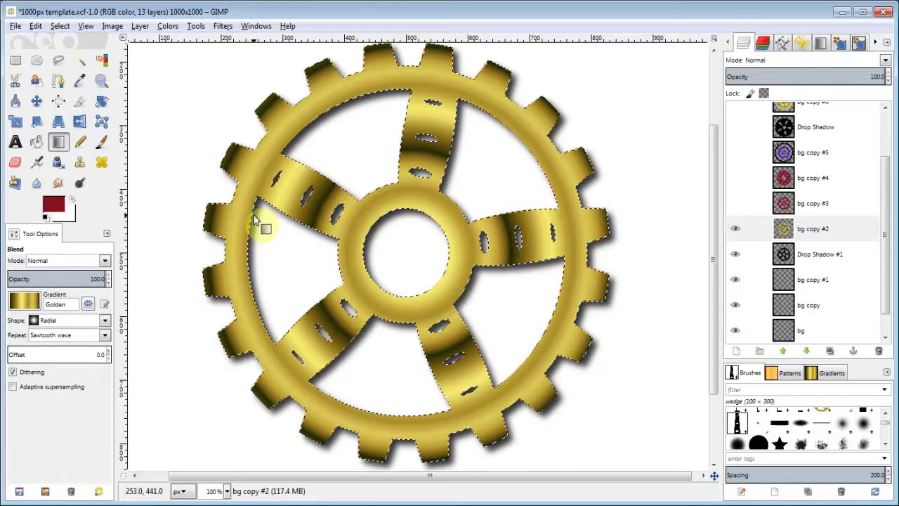
click(61, 27)
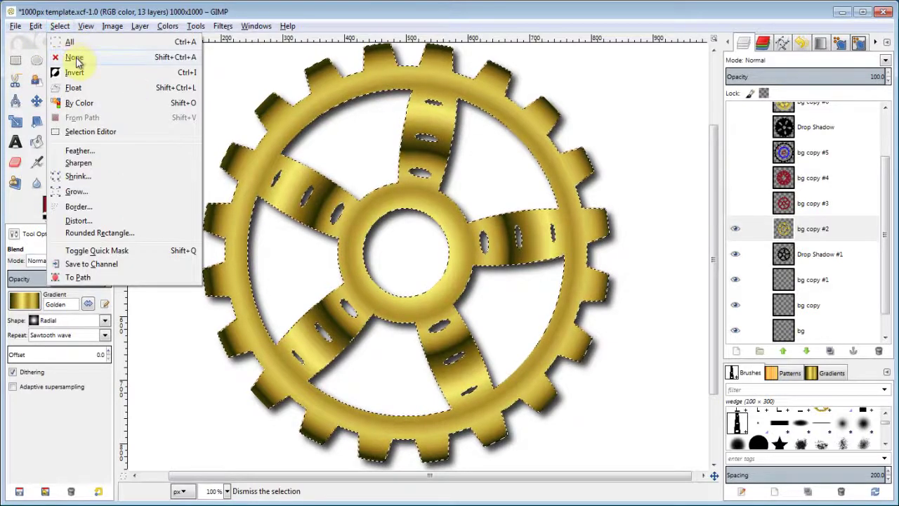
click(74, 56)
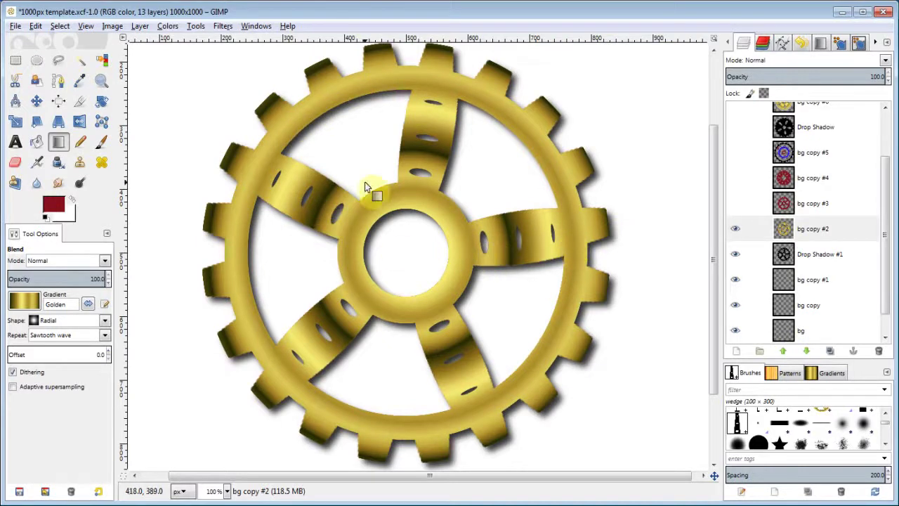
Hide bg copy #2 and Drop Shadow #1, and ready the Paintbrush with the tut gear brush on bg copy #1.
click(734, 229)
click(735, 253)
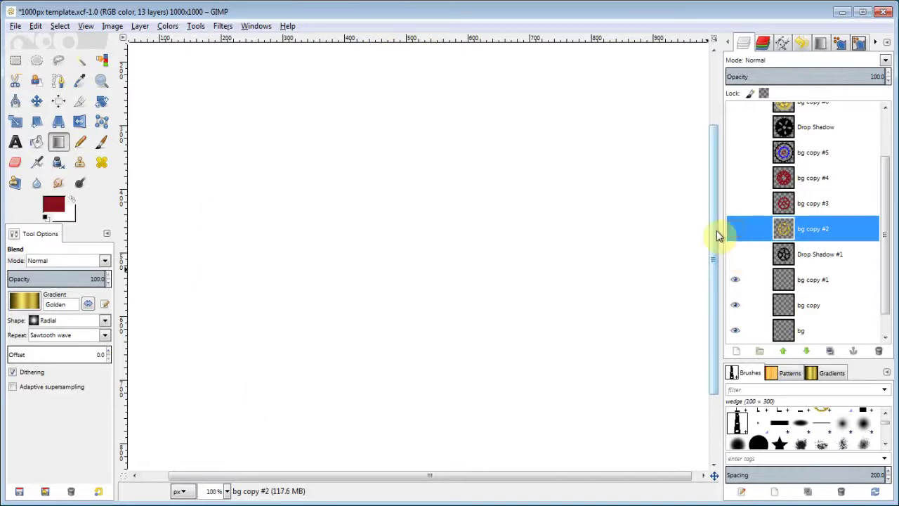
click(821, 281)
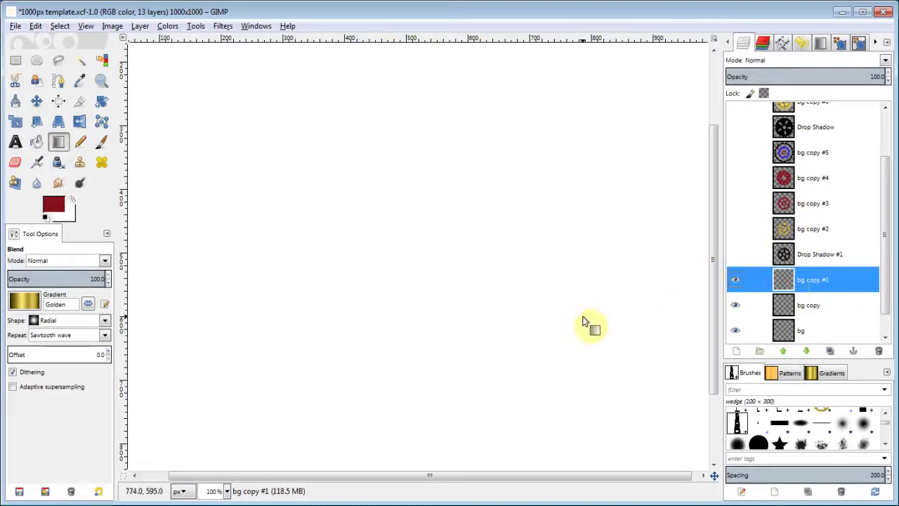
scroll(888, 420, down, 5)
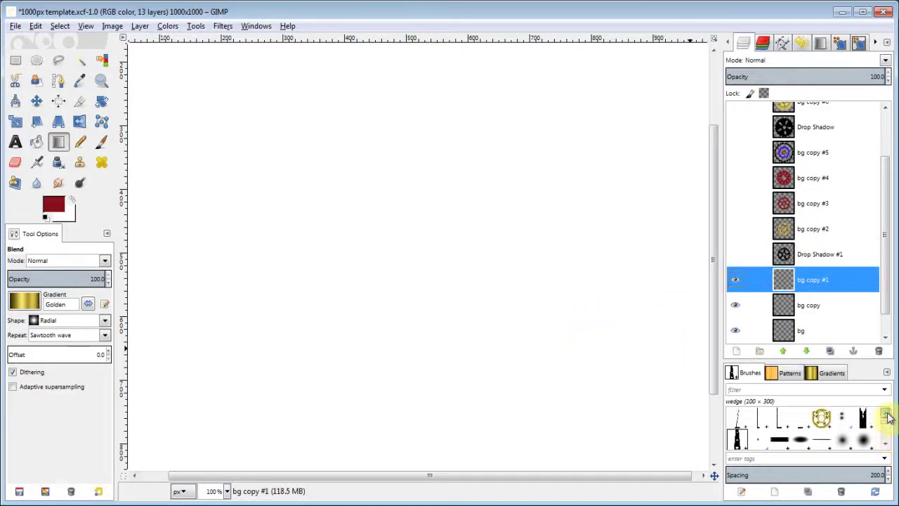
click(822, 432)
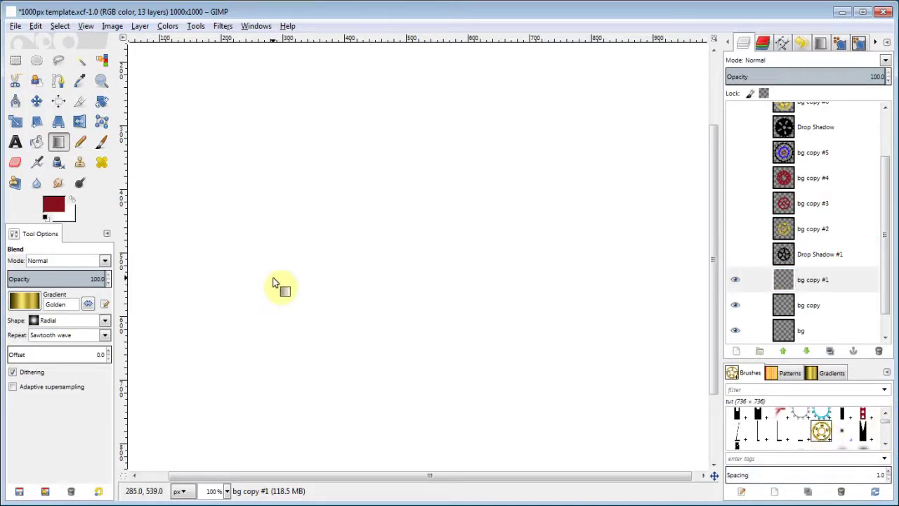
click(100, 143)
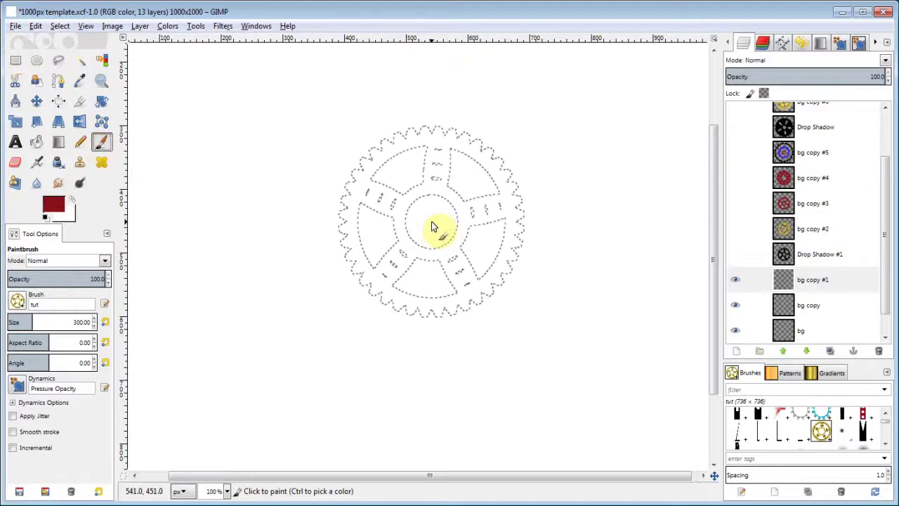
Raise the brush aspect ratio and stack stamps into a tilted 3D gold gear at lower right.
scroll(431, 226, down, 1)
scroll(431, 226, down, 1)
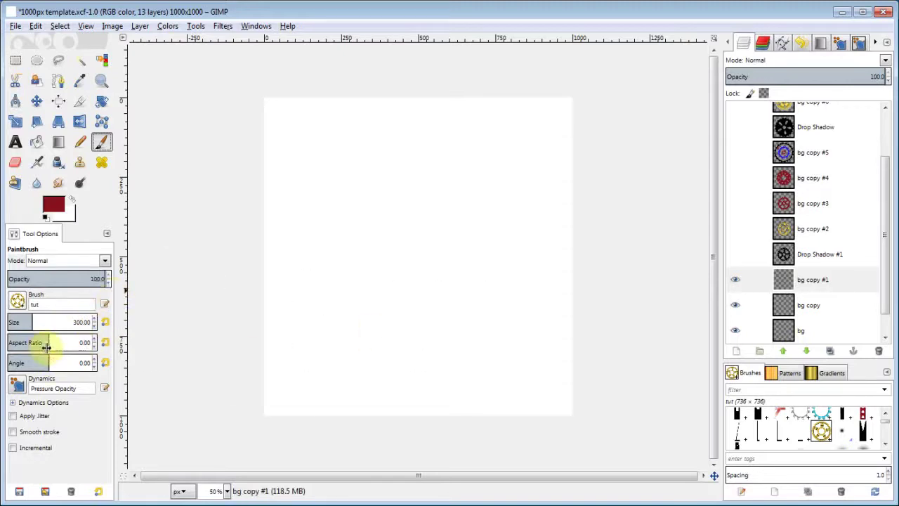
drag(47, 342, 121, 342)
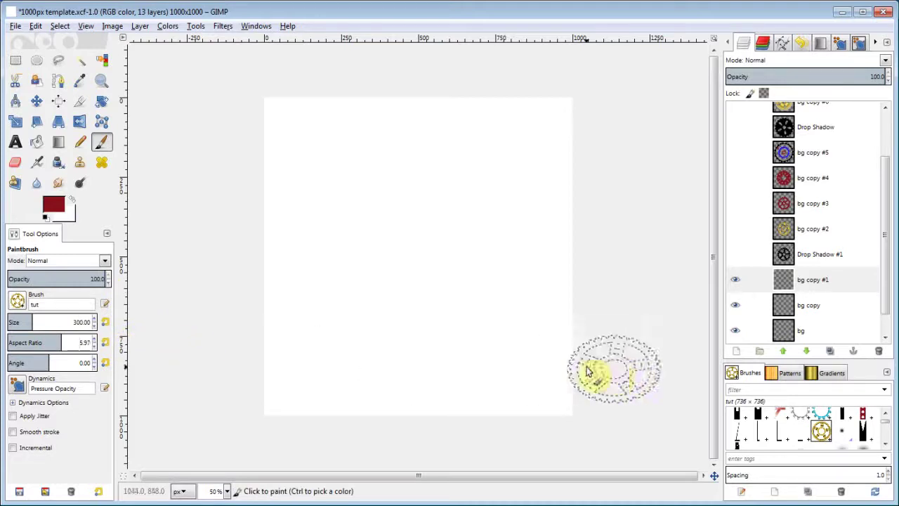
click(485, 340)
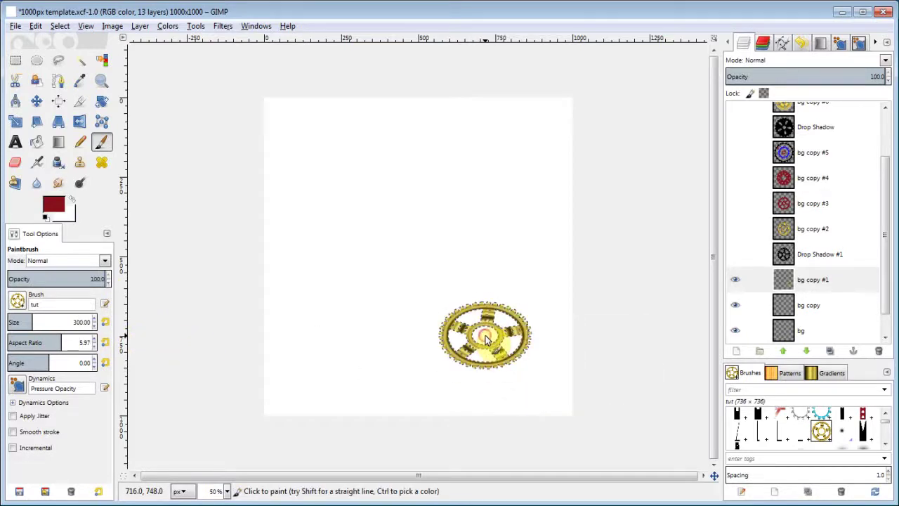
shift+click(486, 337)
shift+click(486, 335)
click(487, 331)
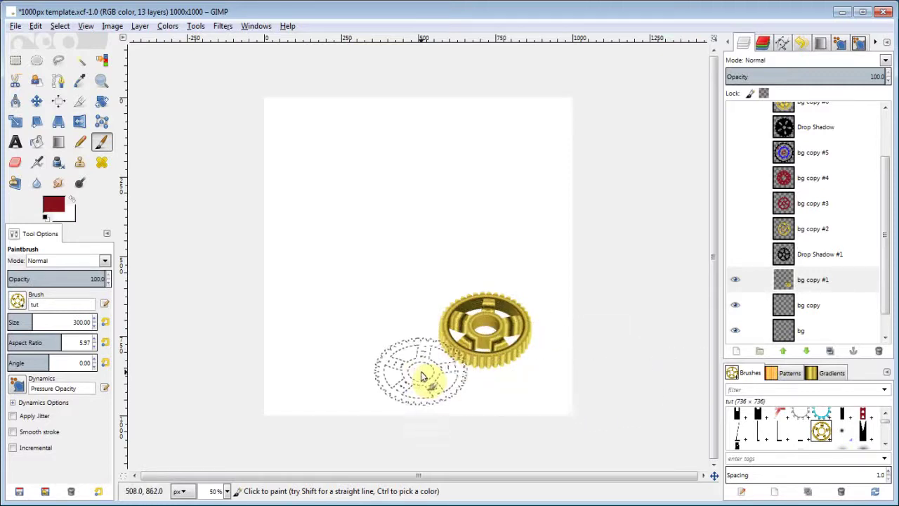
Stamp two extruded gear-blue gears, one left of the gold gear and one at angle 84.71 above.
scroll(887, 418, up, 1)
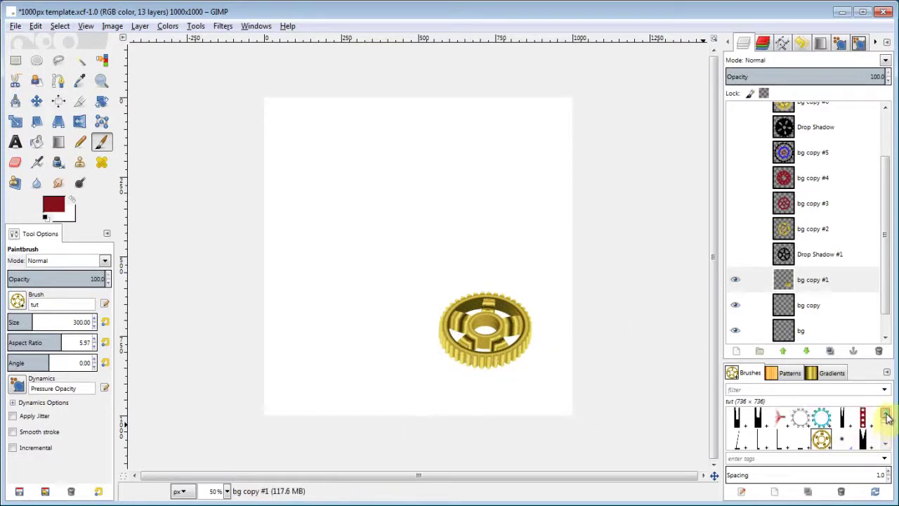
click(820, 418)
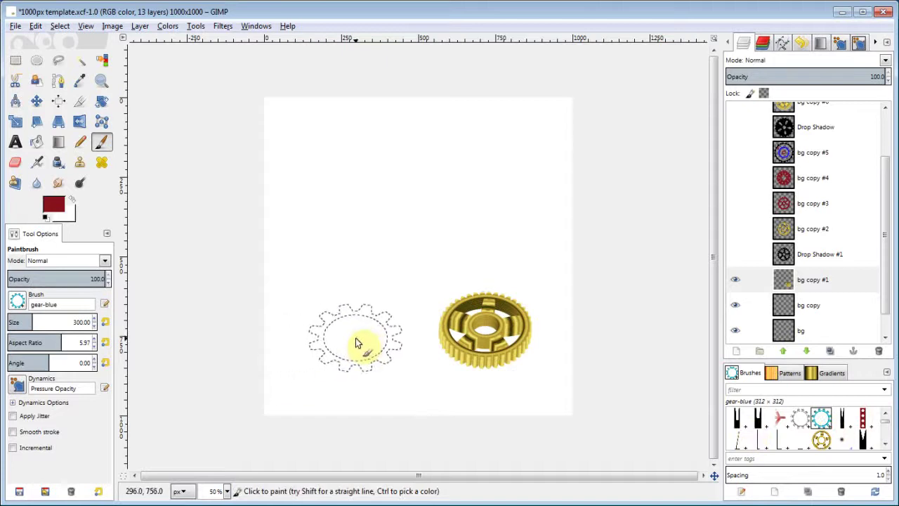
click(357, 341)
shift+click(356, 320)
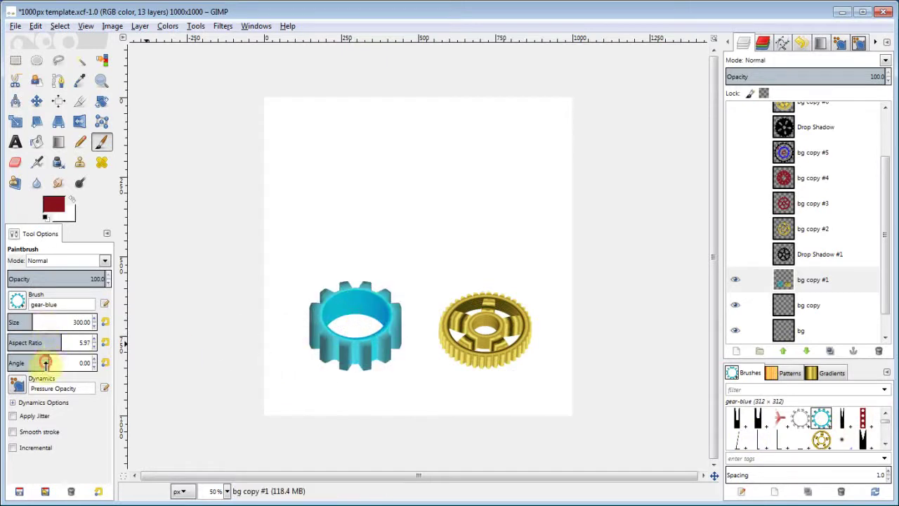
drag(45, 362, 80, 366)
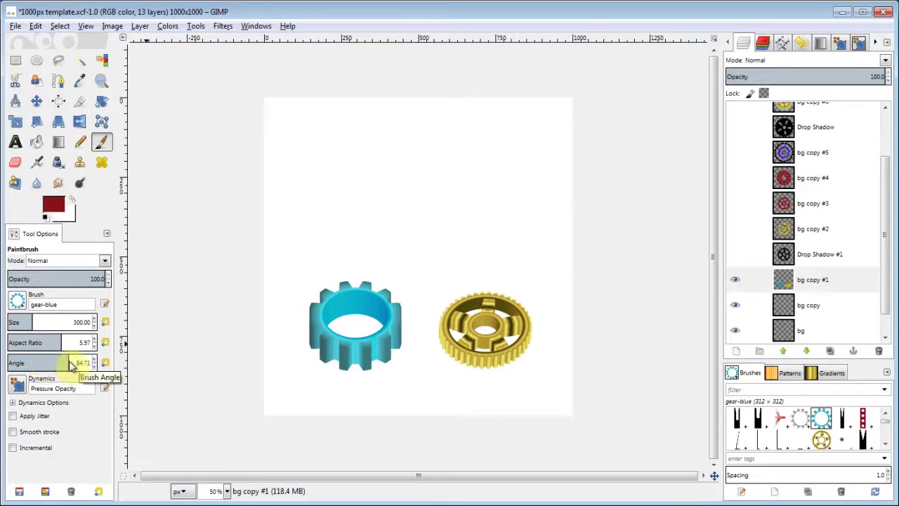
click(450, 239)
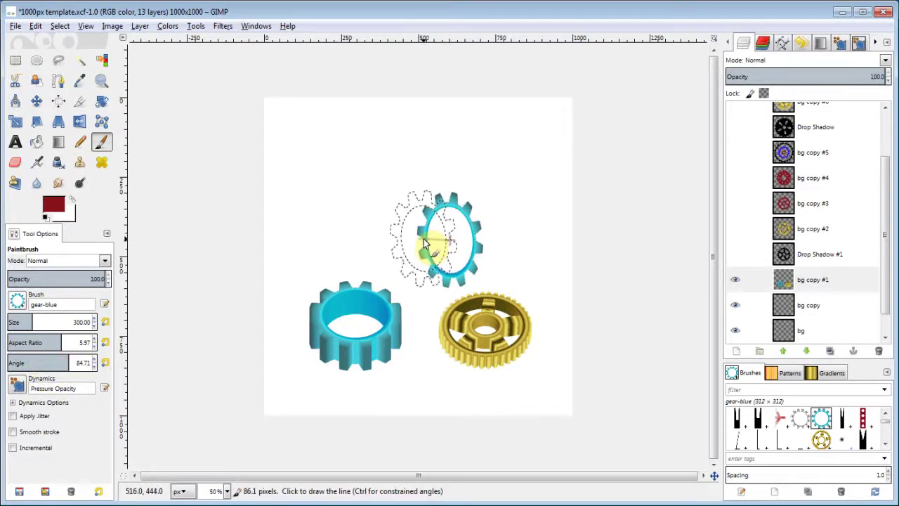
shift+click(424, 243)
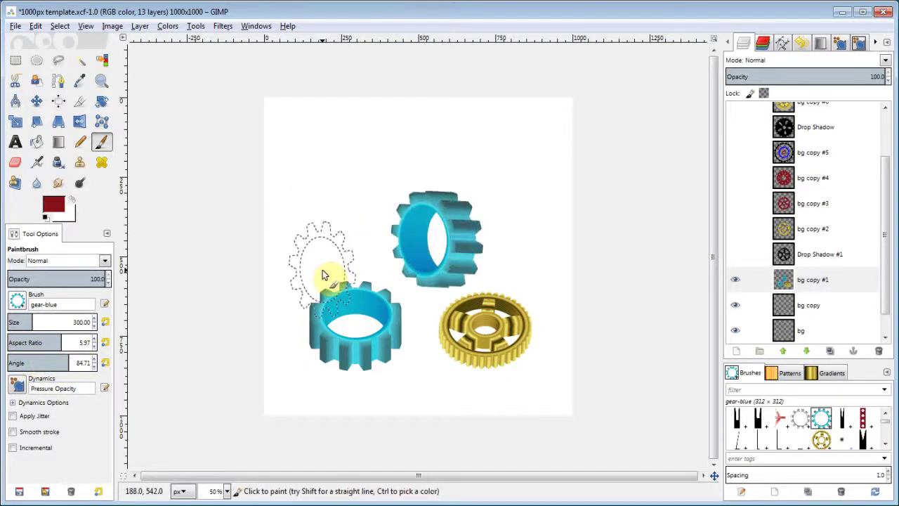
Zoom to 150% and drag bg copy #1 with the Move tool so the gold gear's hub and spokes look taller.
click(35, 102)
scroll(321, 255, up, 3)
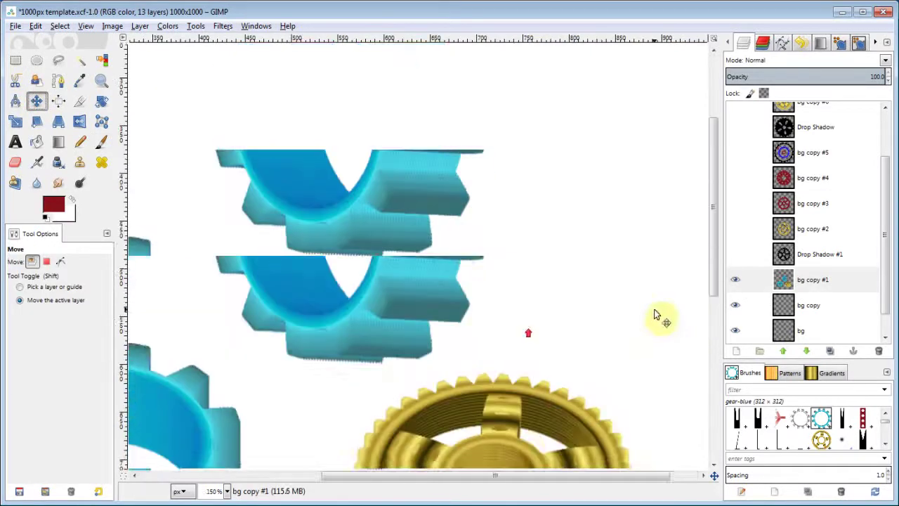
drag(709, 251, 715, 383)
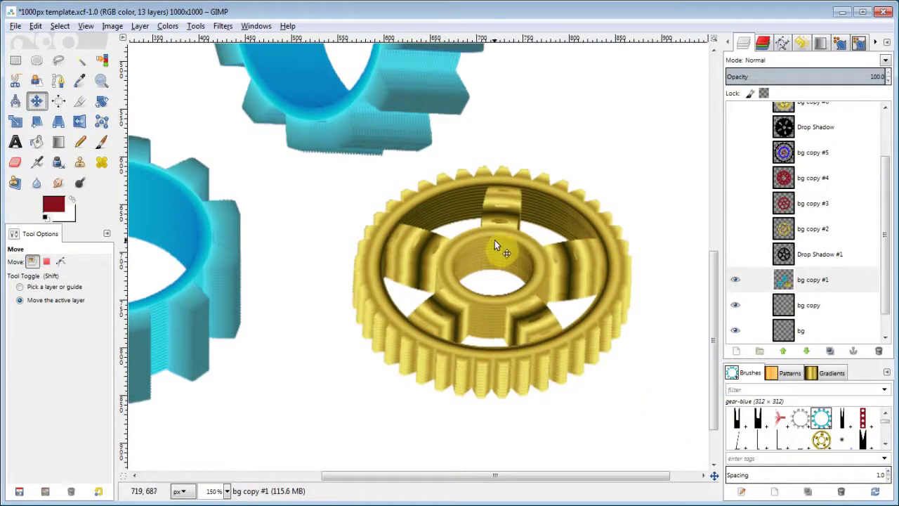
mouse_move(481, 251)
mouse_down()
mouse_move(533, 196)
mouse_move(525, 223)
mouse_up()
drag(460, 199, 414, 226)
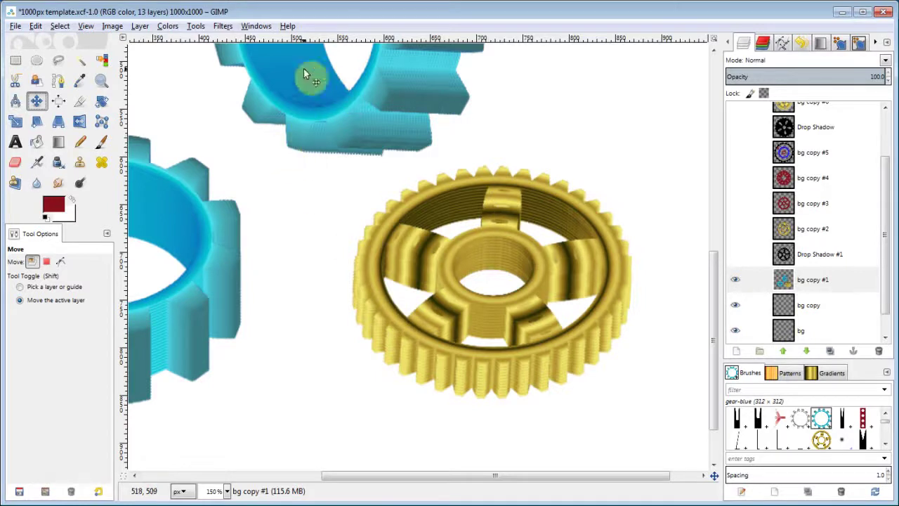
Apply a 3.0 px Gaussian Blur to the gears, then zoom out to view the whole image.
click(226, 27)
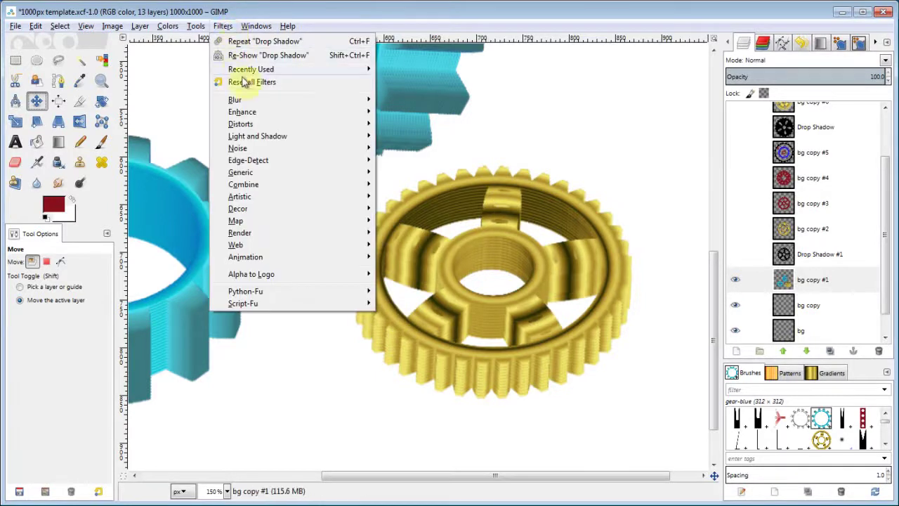
click(239, 100)
click(411, 118)
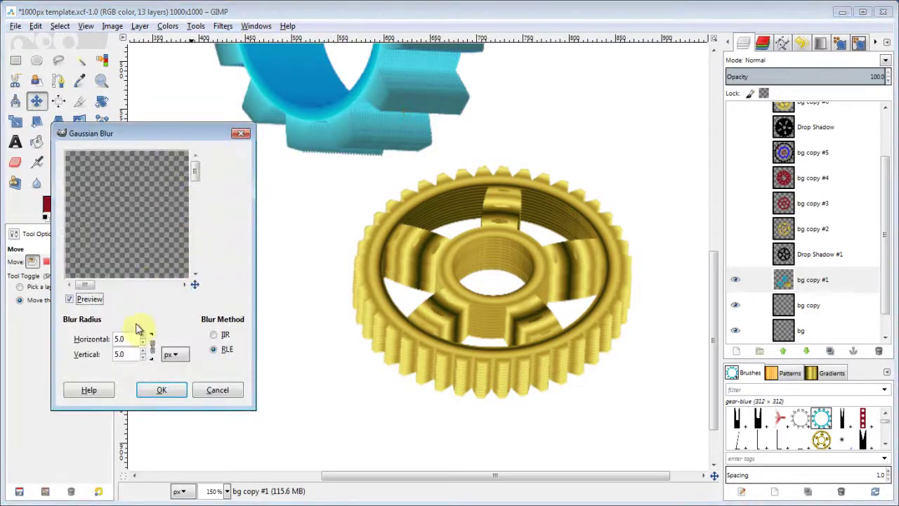
click(160, 389)
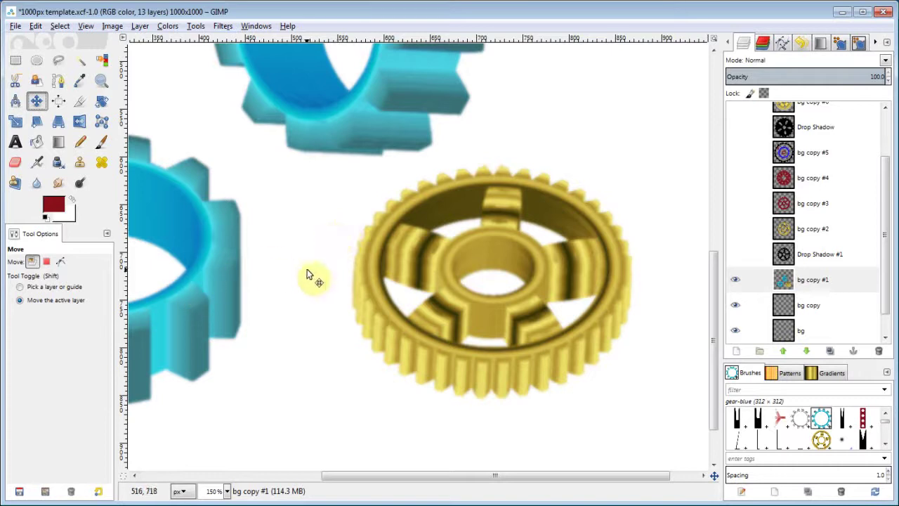
key(minus)
key(minus)
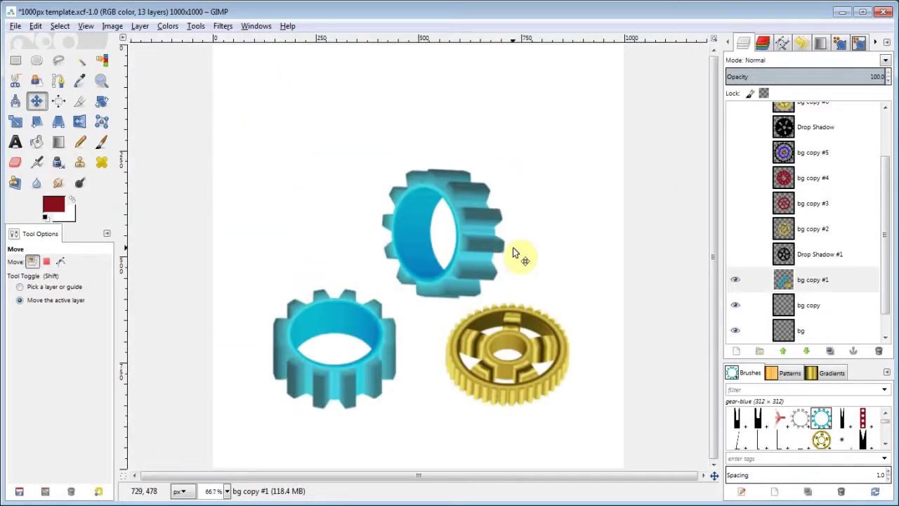